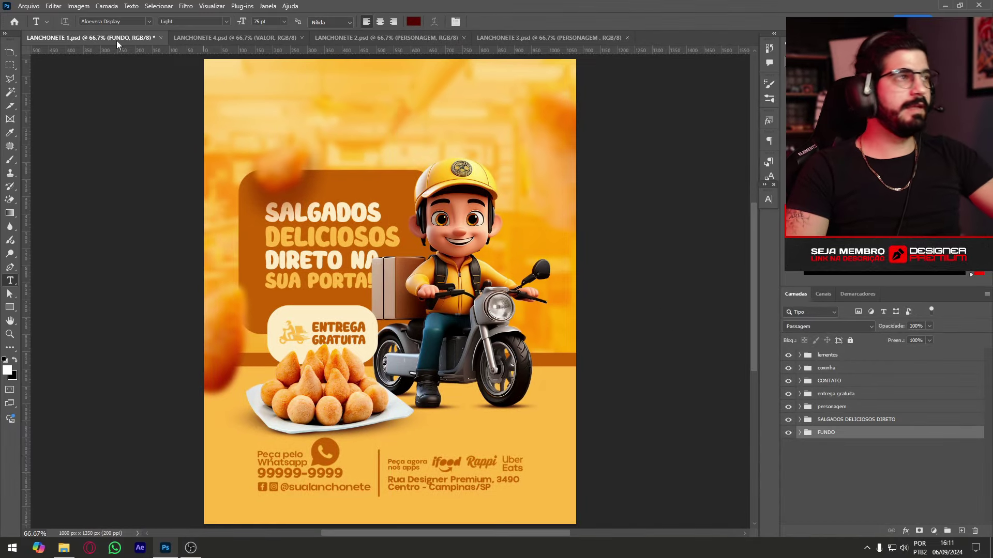
left_click(247, 39)
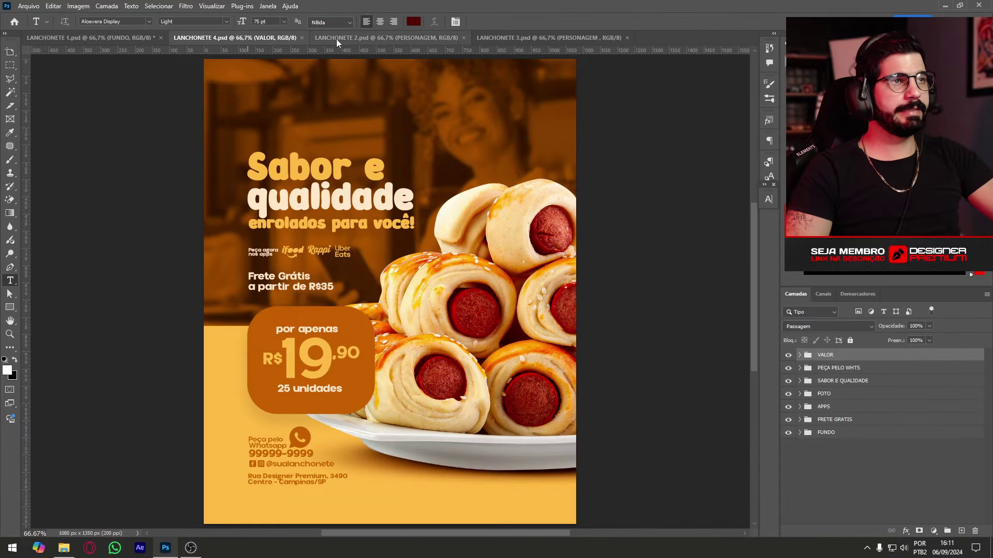
left_click(341, 38)
left_click(517, 38)
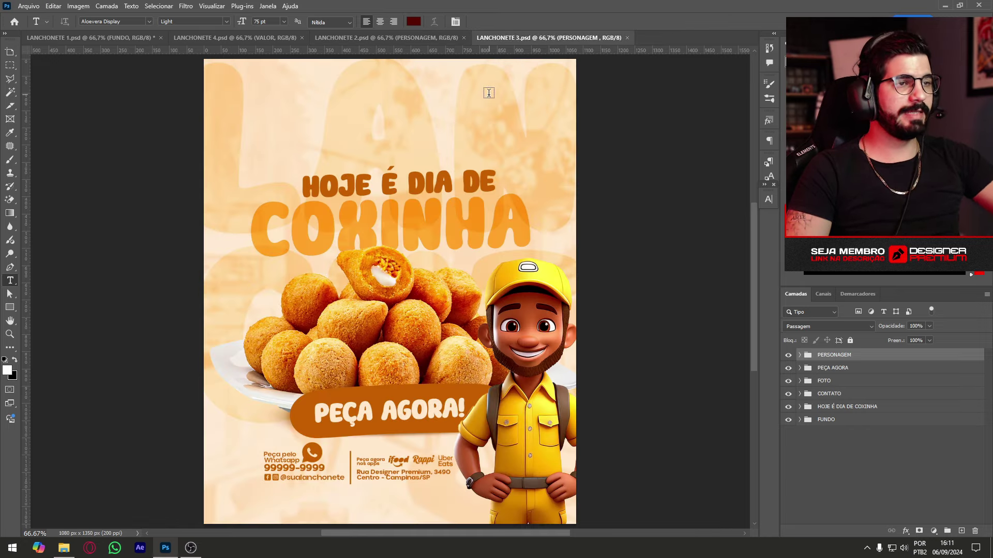
left_click(92, 40)
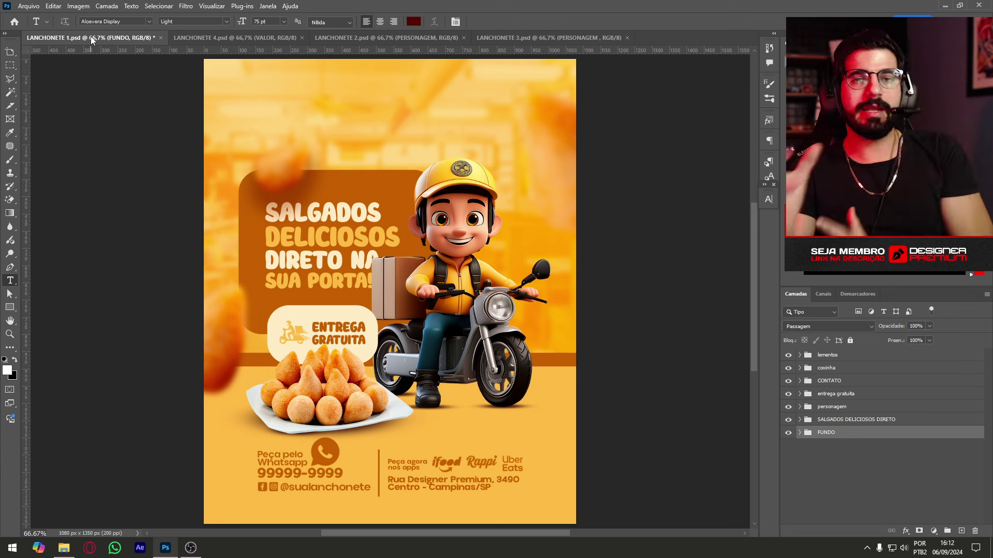
Expand the FUNDO group and select its blurred background photo layer, Camada 5.
left_click(800, 433)
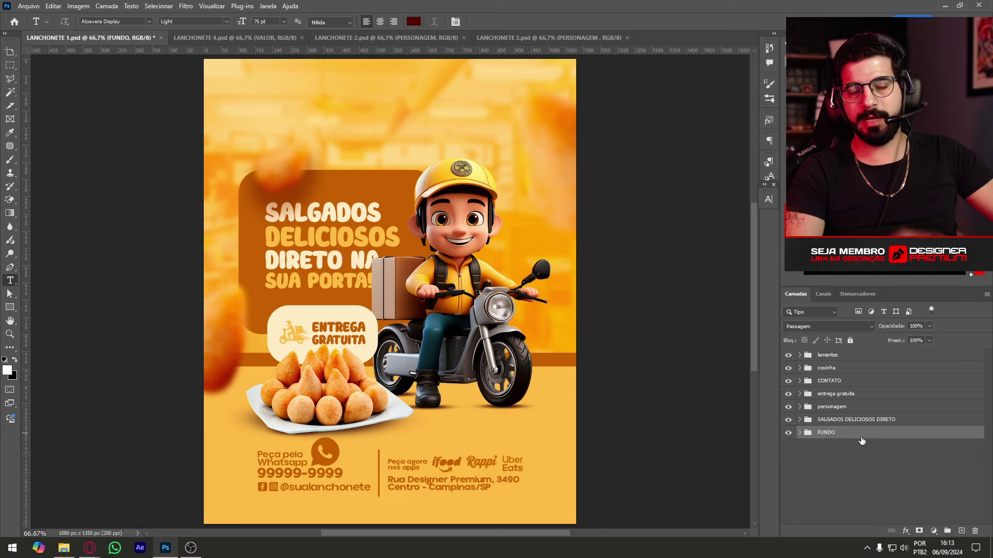
left_click(800, 433)
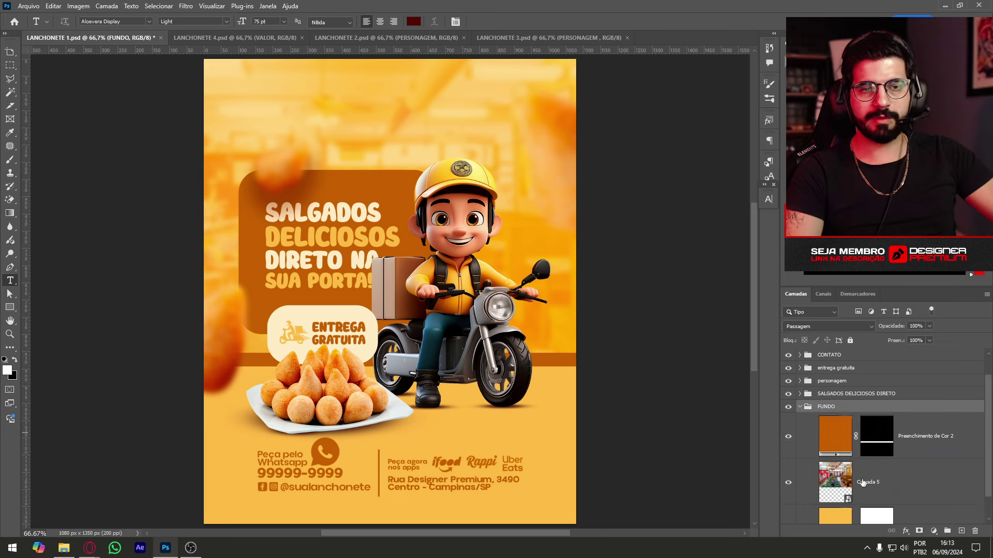
left_click(900, 486)
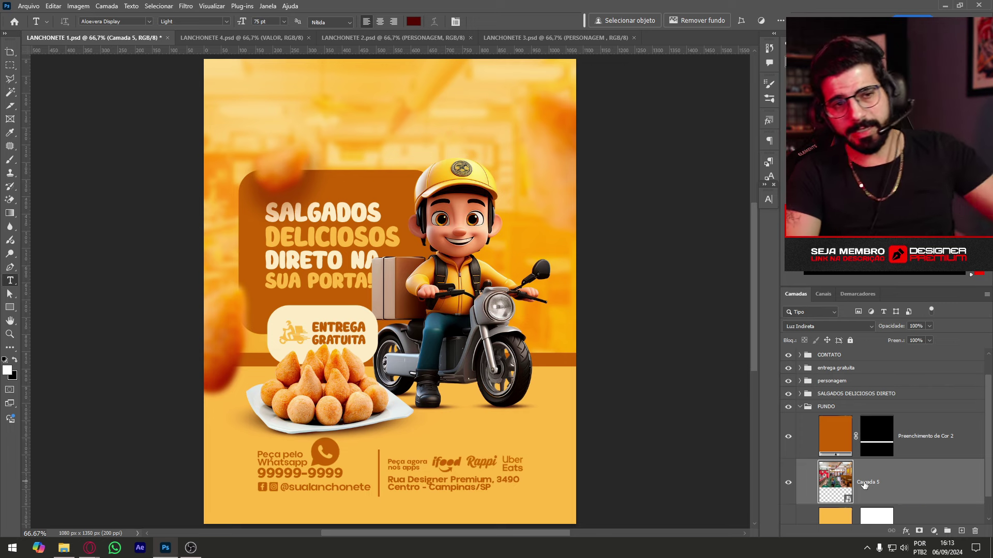
Paste the new restaurant photo into the Camada 5 smart object, stretched to fill the canvas.
double_click(848, 500)
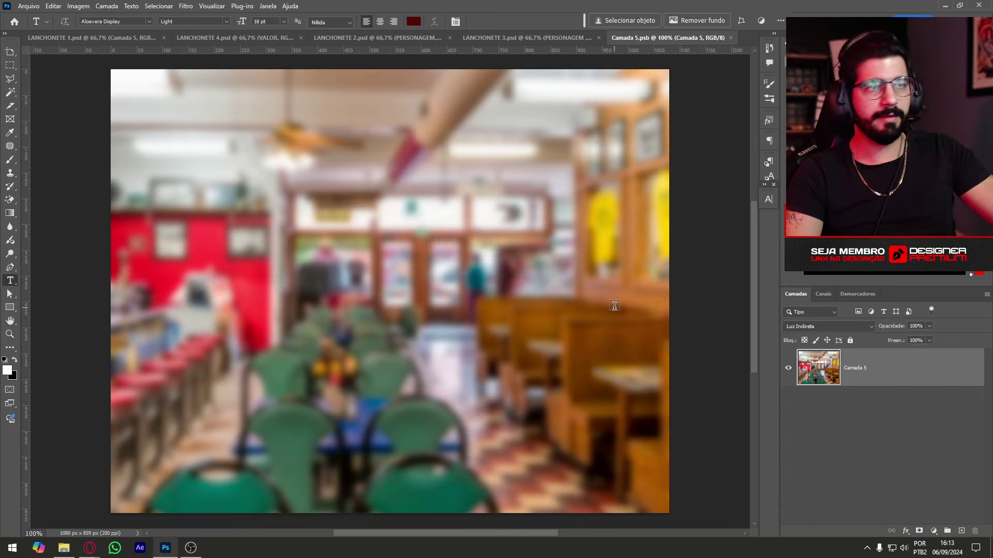
key("ctrl+v")
key("ctrl+t")
left_click_drag(390, 137, 401, 57)
left_click_drag(387, 448, 388, 484)
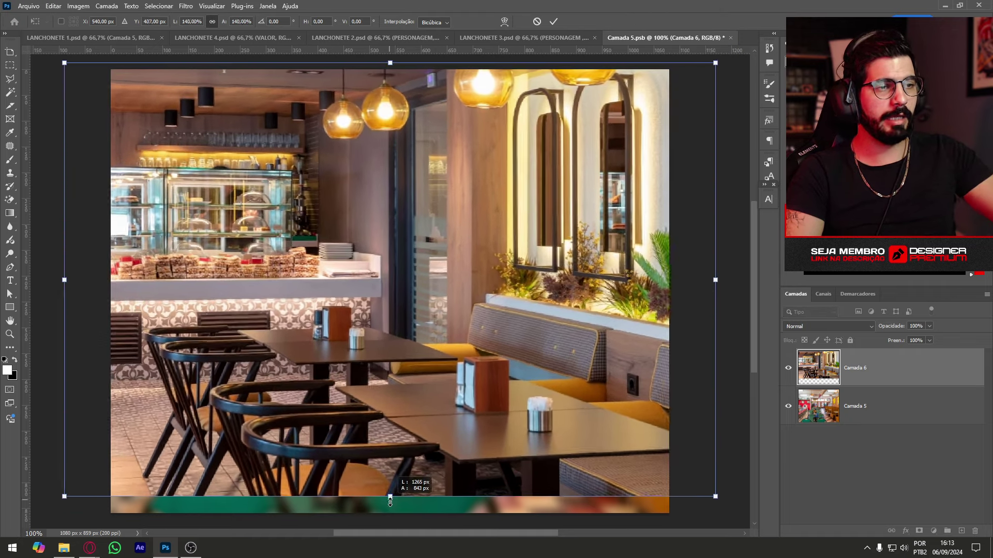
key("Return")
Delete the old blurred diner photo, then close and save the smart object.
key("t")
left_click(881, 407)
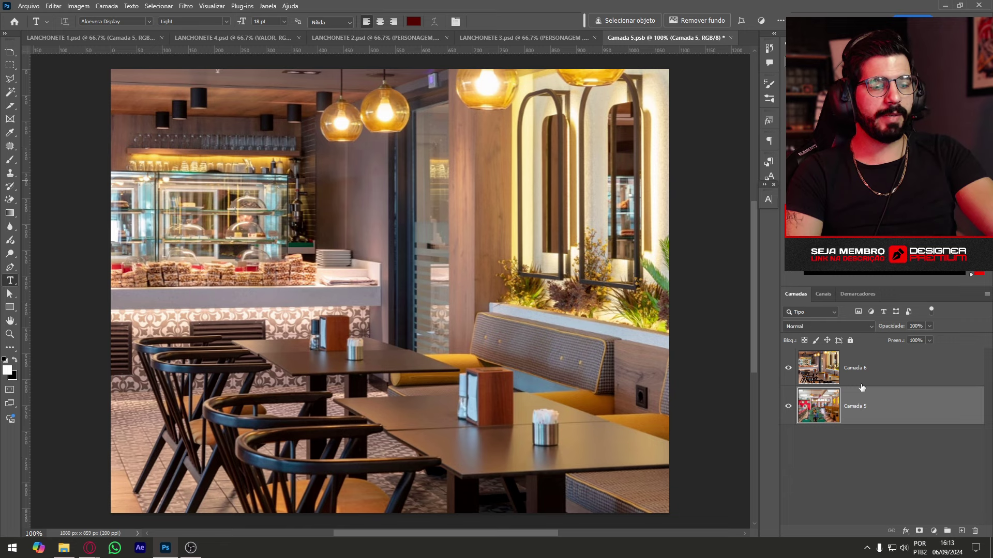
key("Delete")
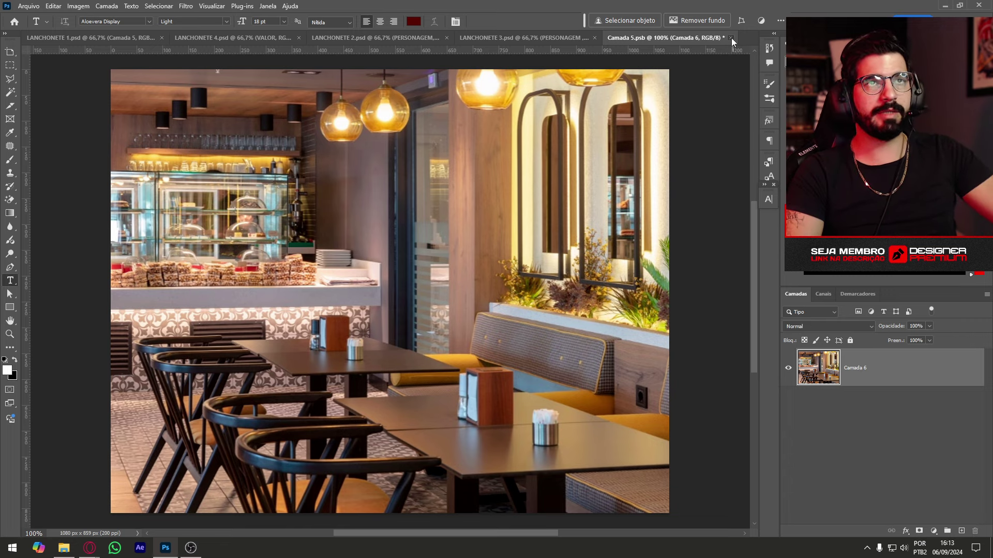
left_click(731, 37)
left_click(448, 204)
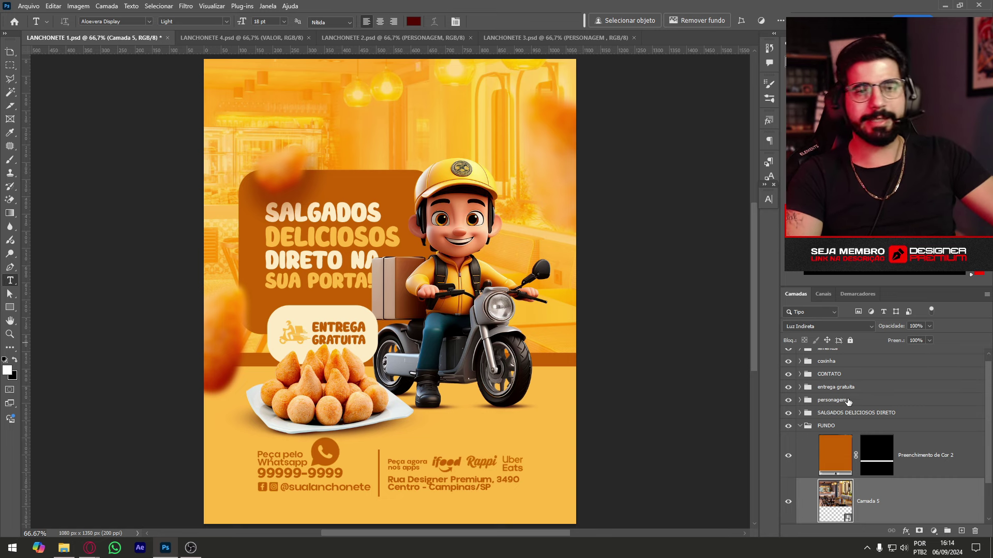
Change the Preenchimento de Cor 1 background fill to a deep dark red.
scroll(886, 408, "down", 2)
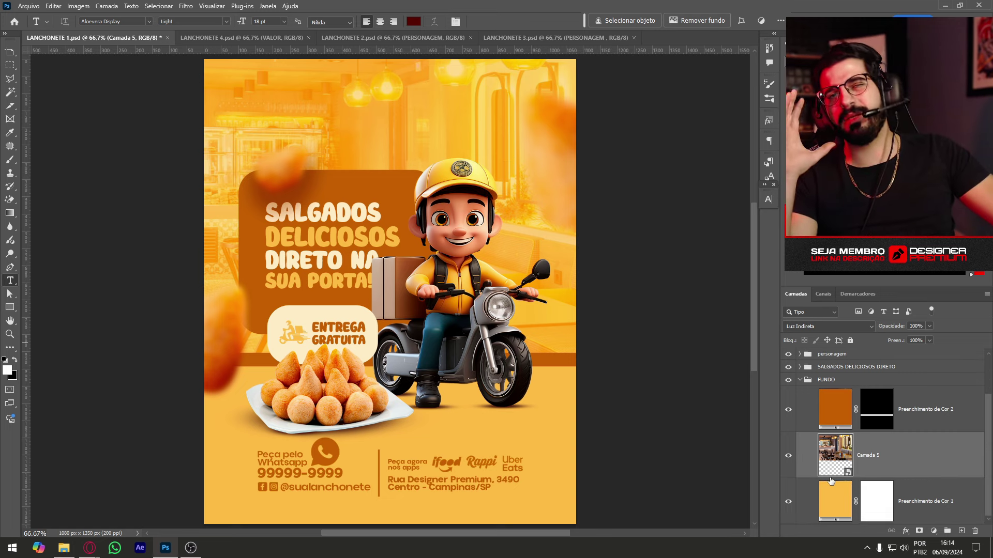
mouse_move(833, 498)
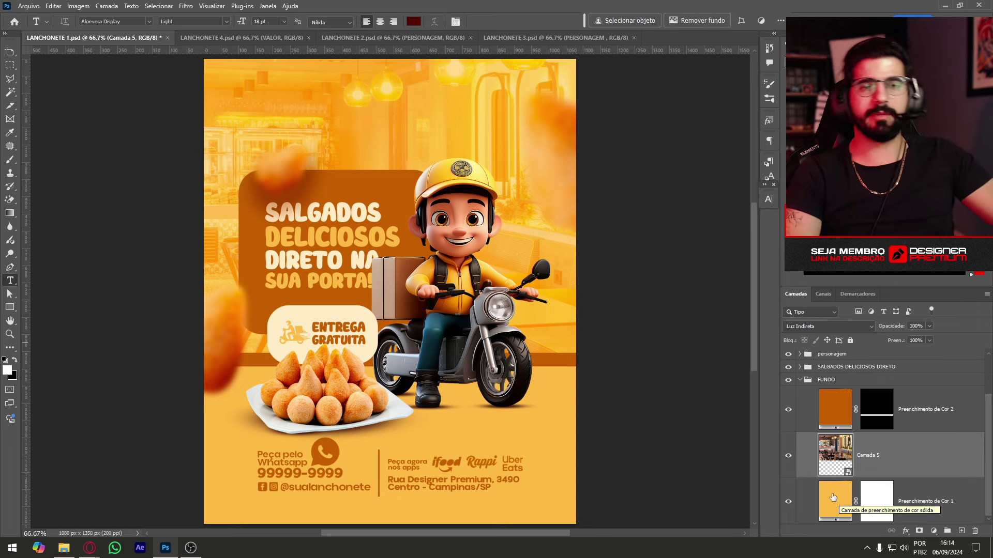
double_click(833, 494)
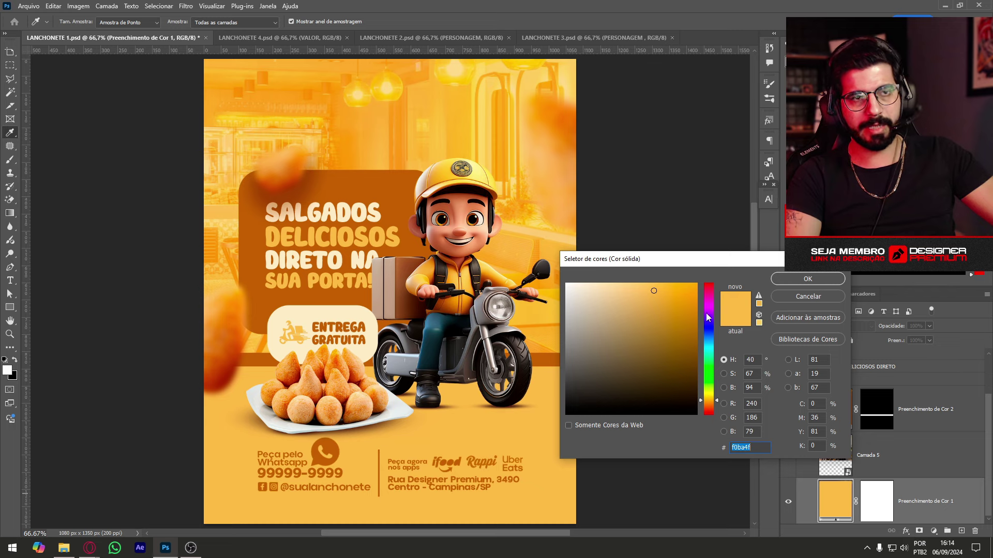
mouse_move(709, 317)
left_mouse_down()
mouse_move(708, 284)
mouse_move(694, 320)
mouse_move(708, 353)
left_mouse_up()
left_click(826, 281)
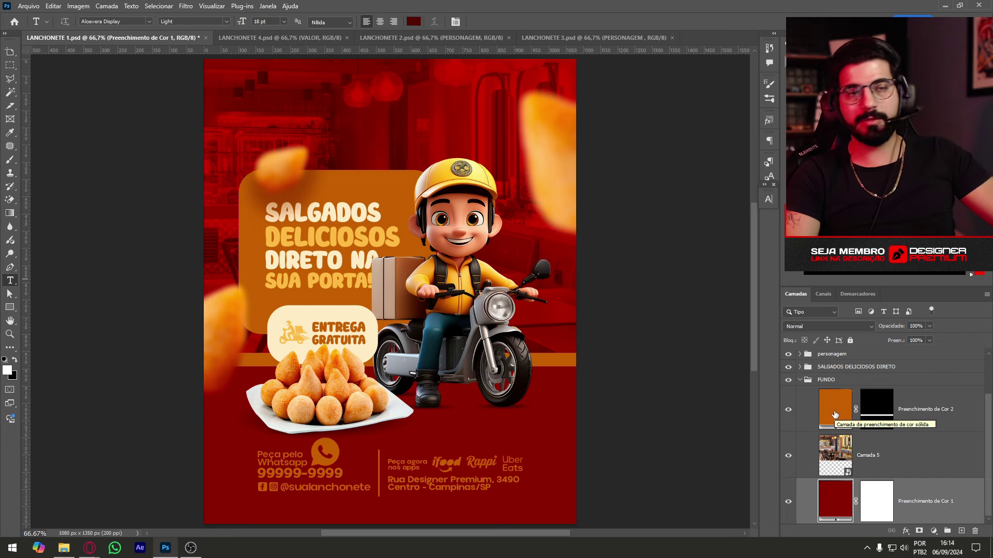
Recolor the Preenchimento de Cor 2 band from orange ff8700 to yellow ffb400.
left_click(835, 414)
double_click(835, 414)
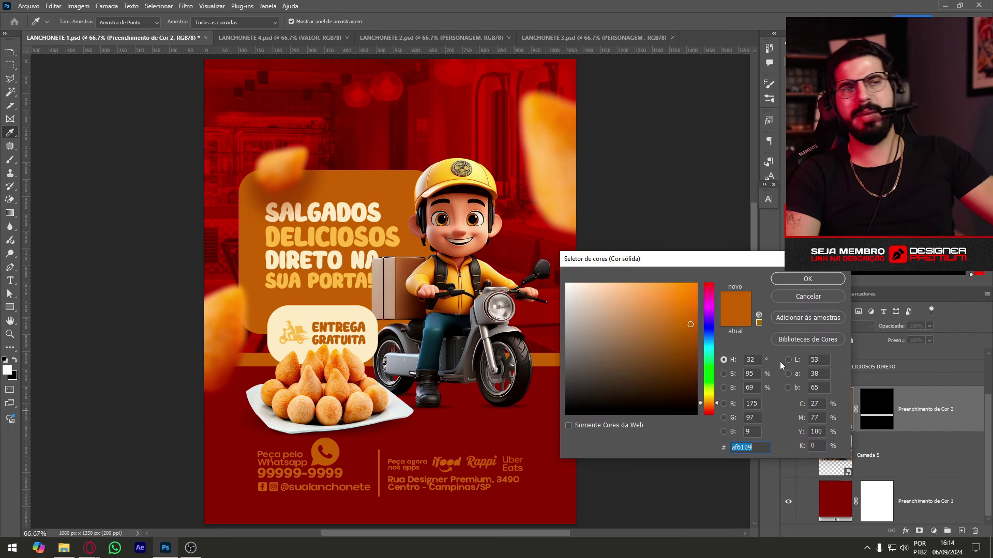
left_click_drag(674, 304, 688, 281)
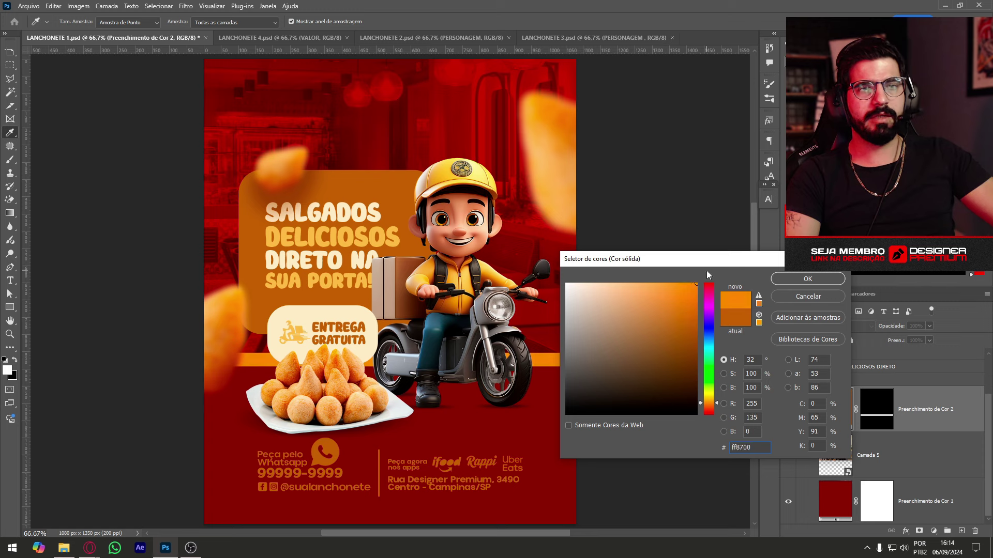
left_click_drag(709, 397, 711, 406)
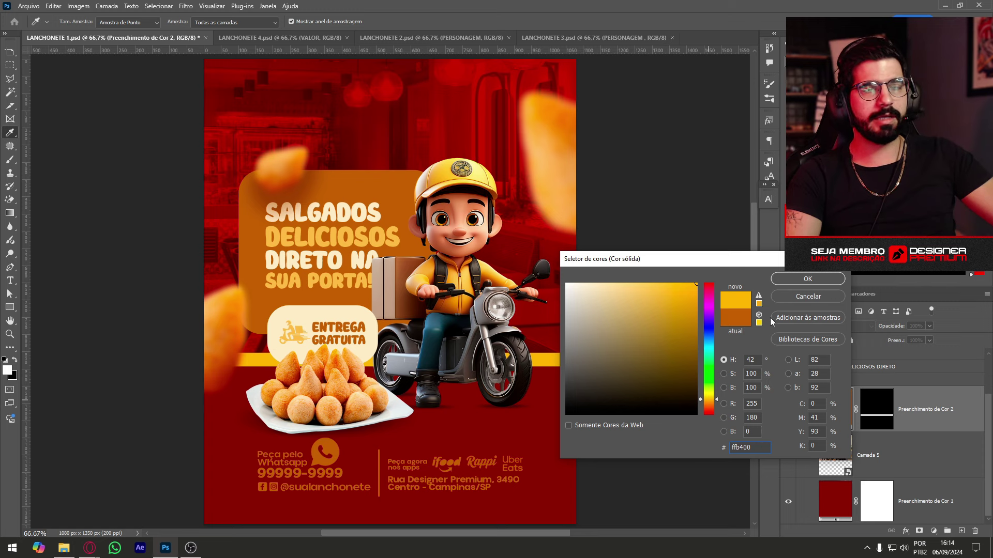
left_click(805, 280)
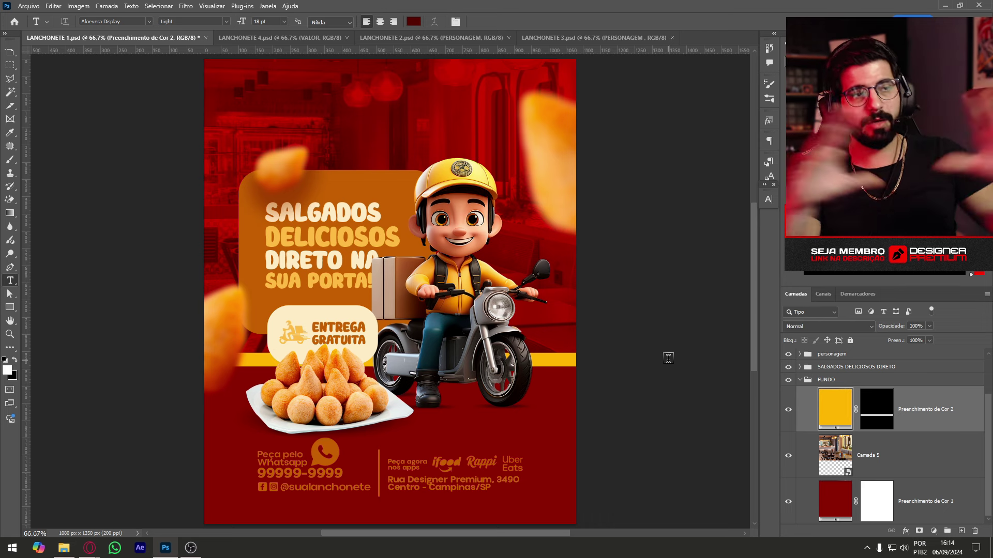
Make the Peça pelo Whatsapp text yellow, sampled from the band.
left_click(799, 381)
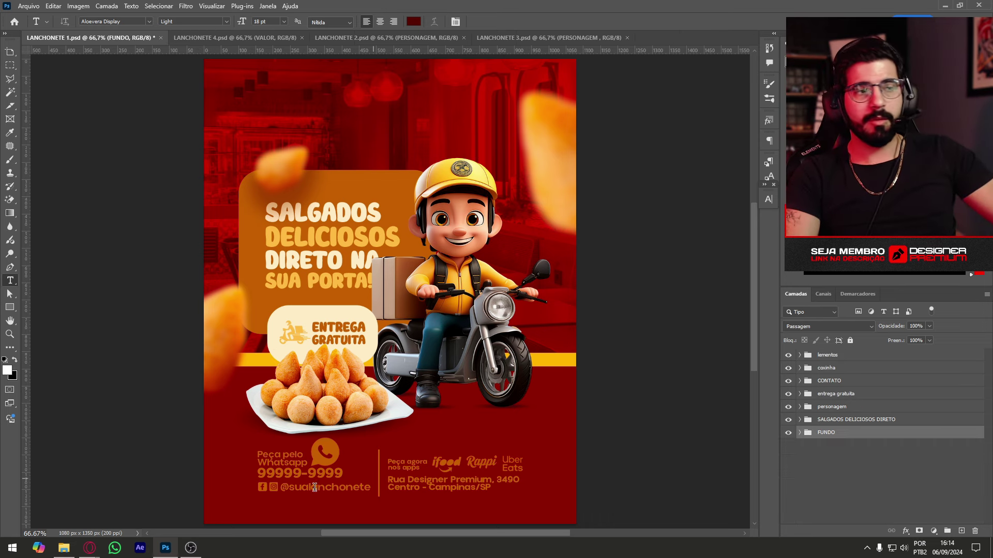
left_click(281, 454)
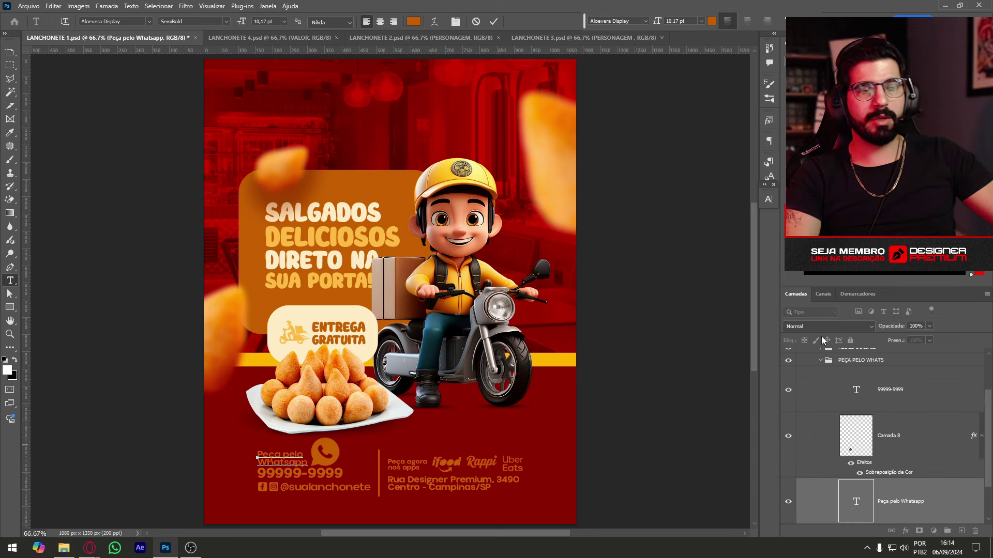
left_click(413, 22)
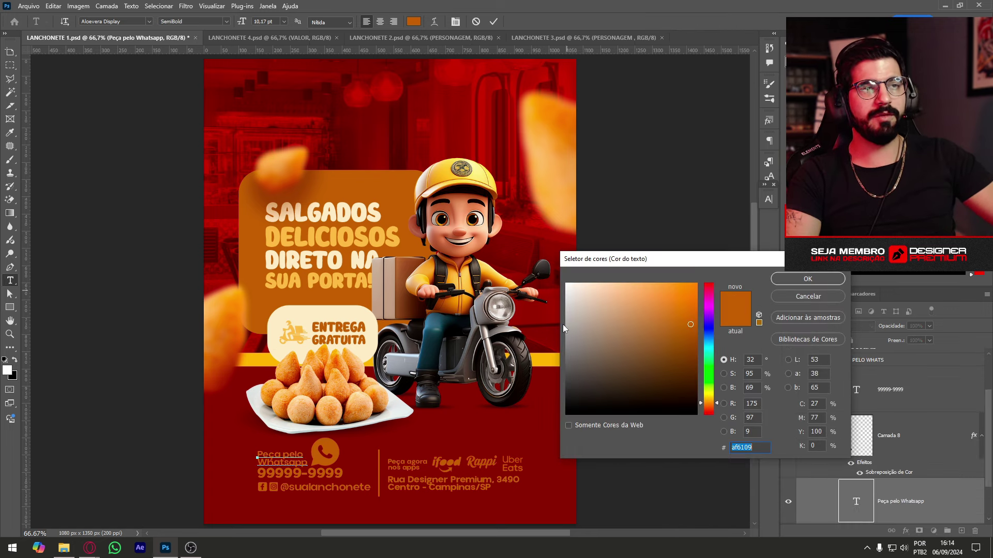
left_click(545, 356)
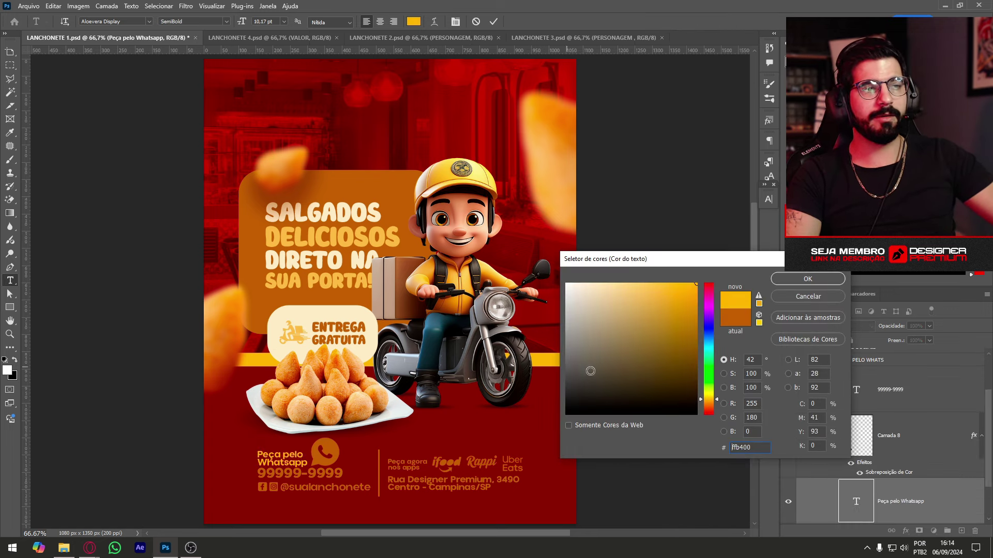
left_click(804, 281)
Color the phone number text cream, sampled from the badge.
left_click(323, 469)
key("ctrl+a")
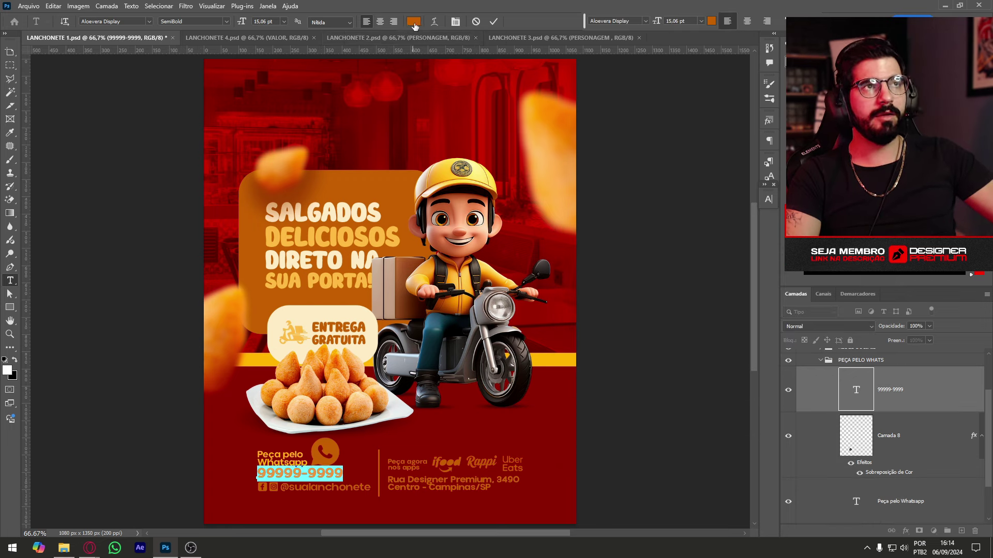
left_click(413, 22)
left_click(334, 312)
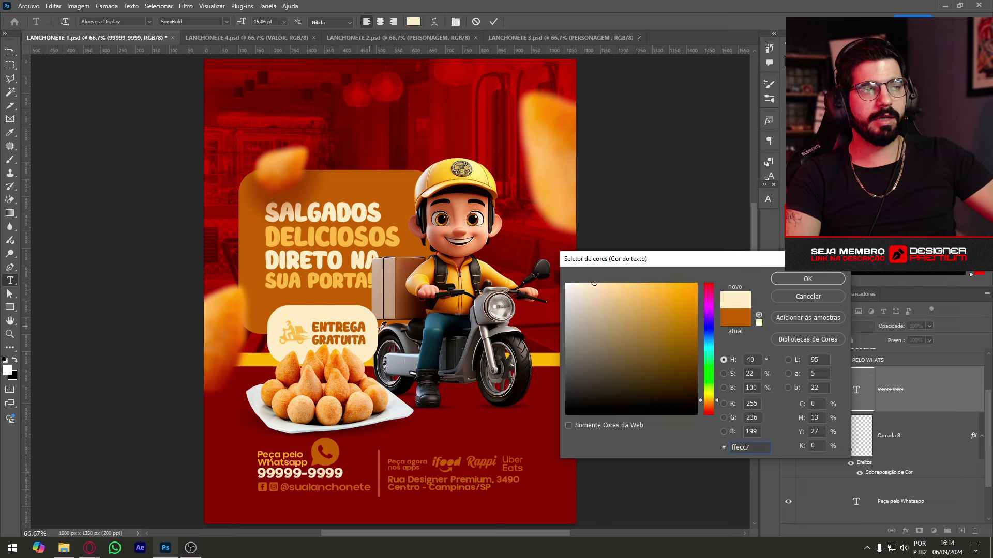
left_click(806, 280)
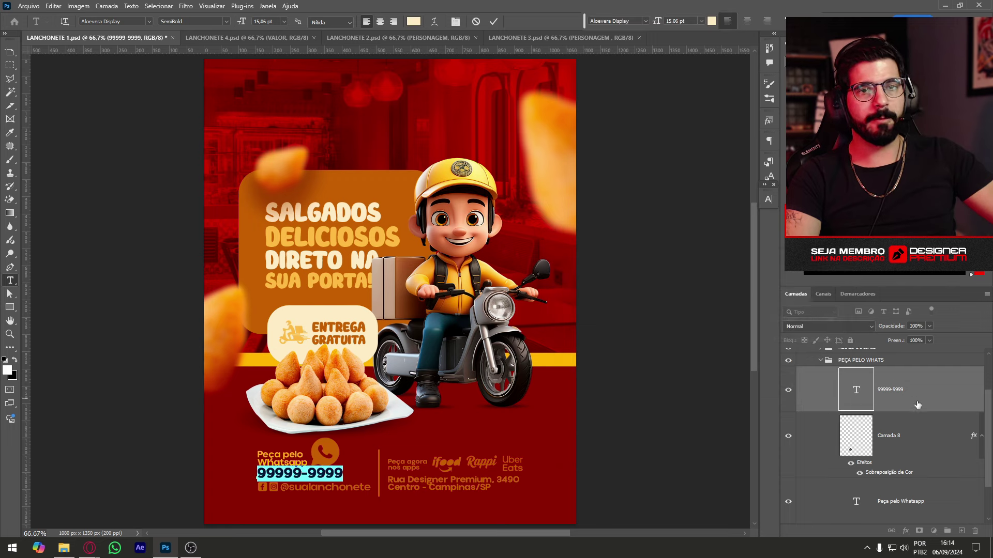
Make the social media handle text yellow ffb400.
left_click(363, 492)
key("ctrl+a")
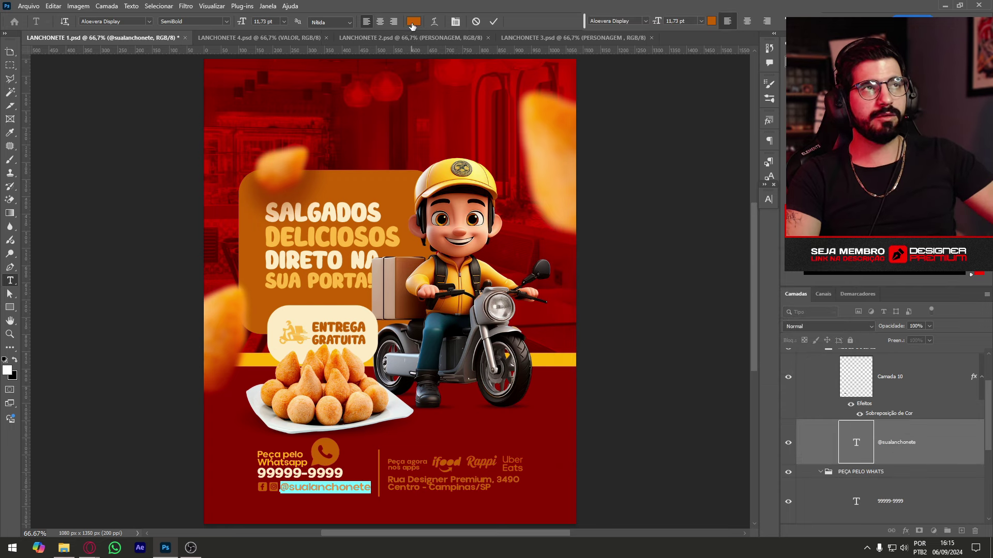
left_click(413, 21)
type("ffb400")
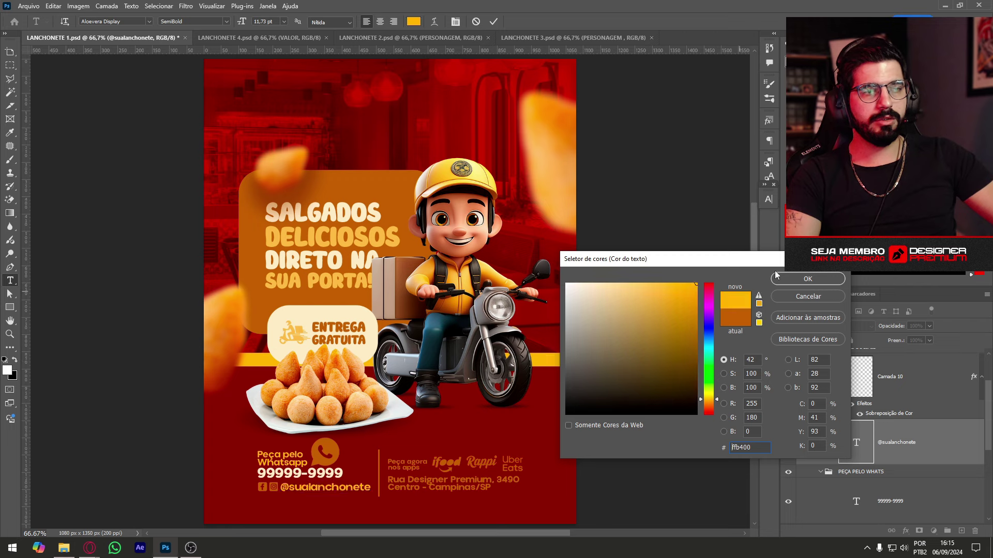
left_click(810, 279)
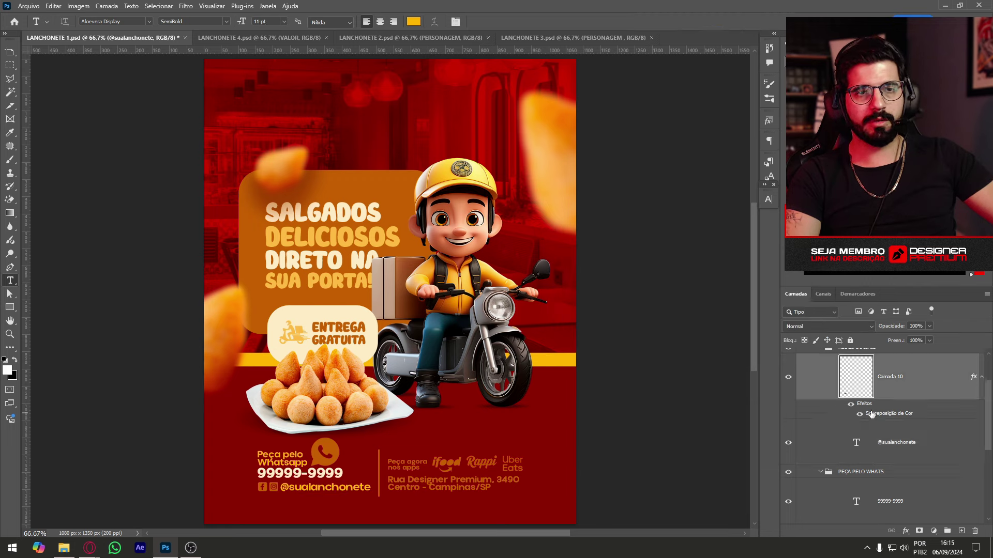
Set Camada 10's Color Overlay to the flyer's yellow ffb400.
double_click(894, 413)
left_click(796, 219)
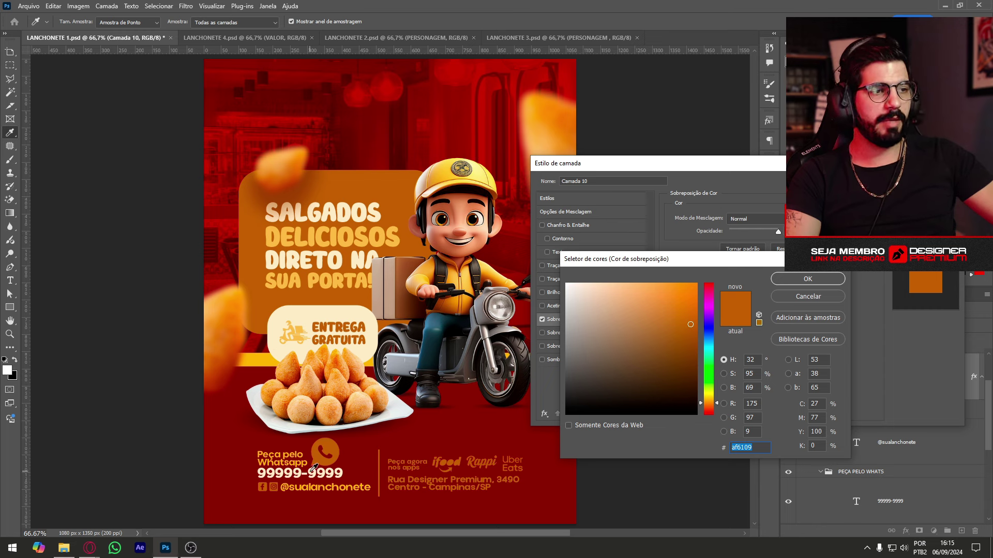
left_click(258, 361)
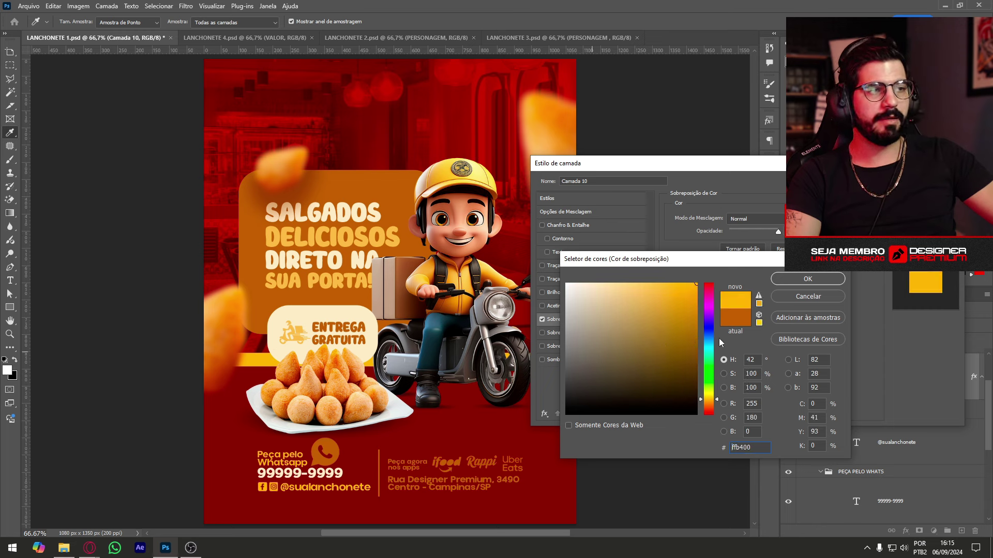
left_click(806, 279)
key("Return")
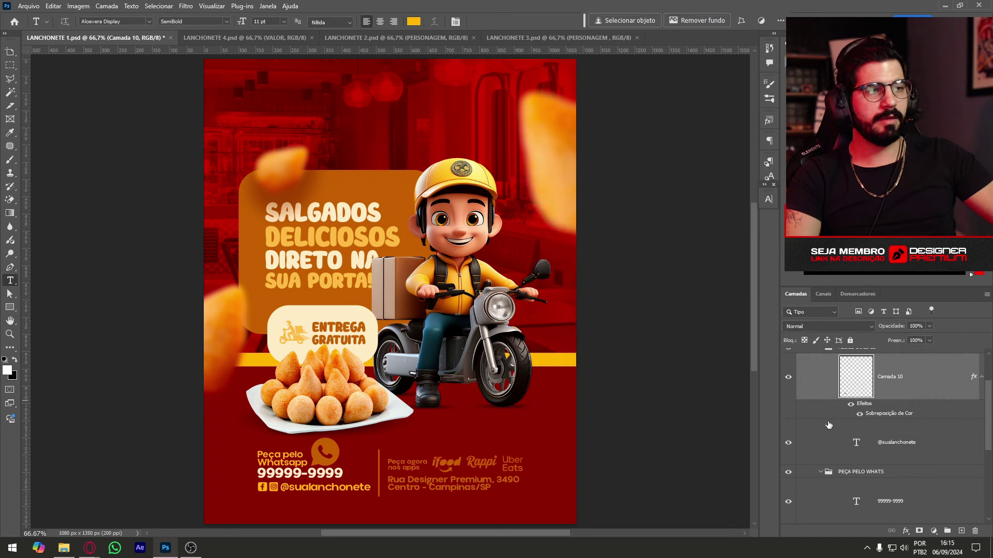
scroll(886, 447, "up", 2)
Set Camada 8's Color Overlay to yellow ffb400 sampled from the flyer's icons.
left_click(820, 407)
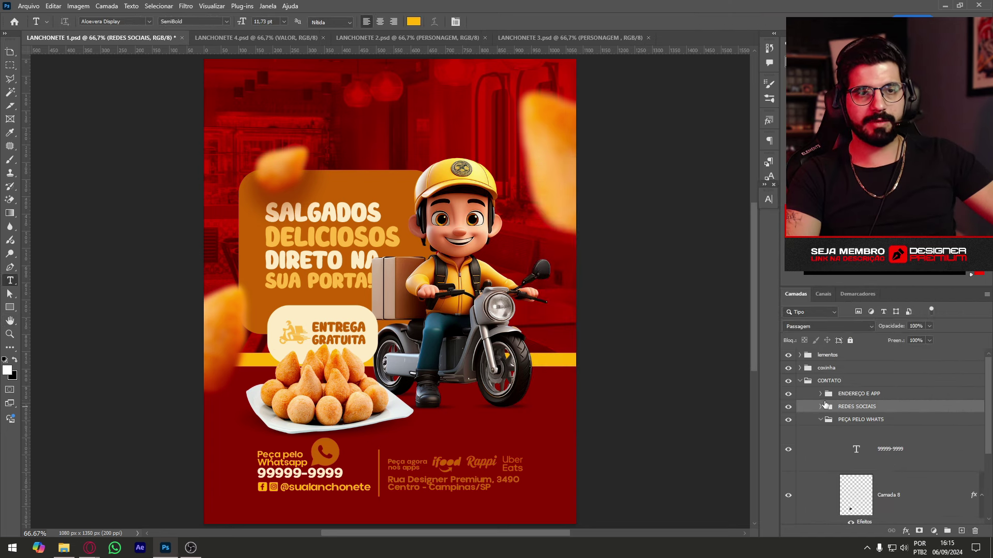
scroll(887, 453, "down", 1)
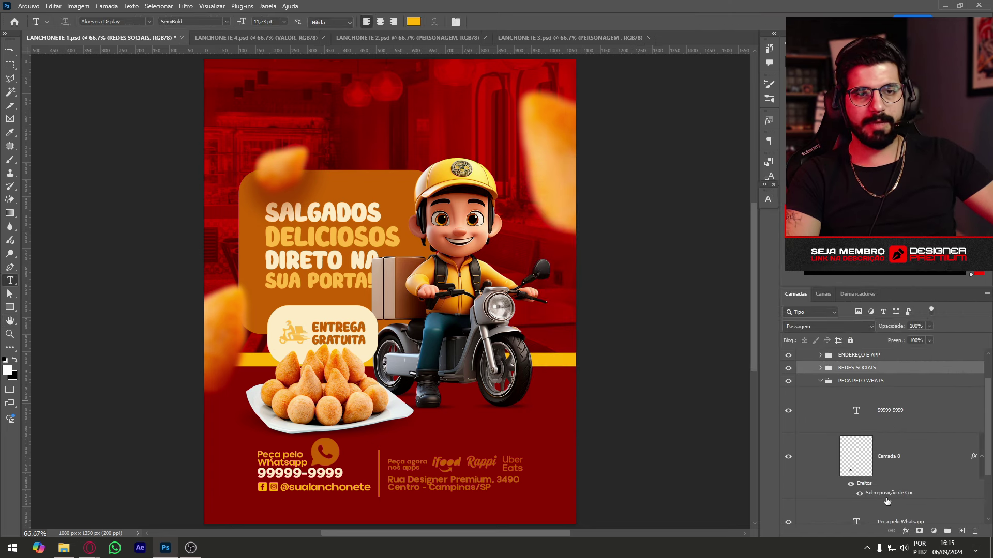
double_click(891, 494)
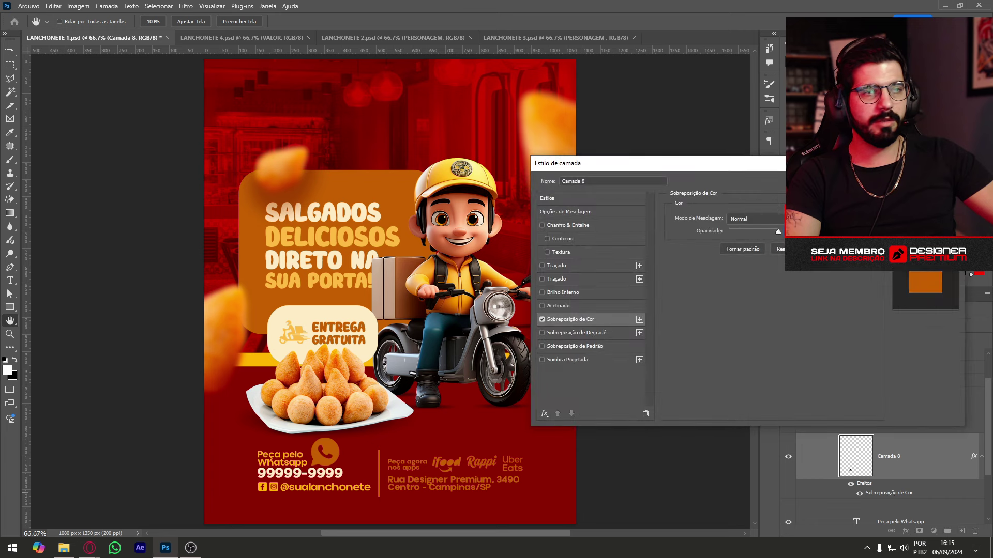
left_click(796, 218)
left_click_drag(338, 468, 340, 469)
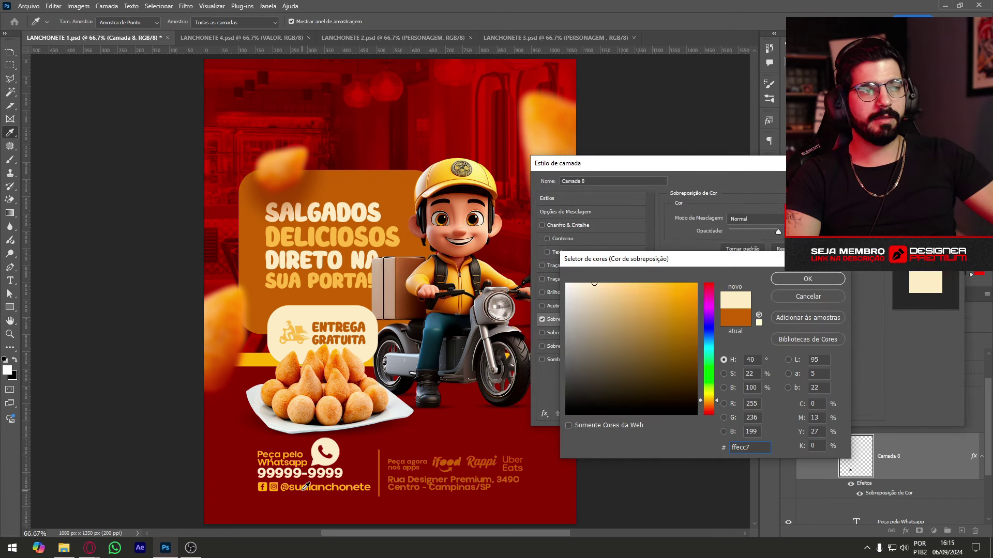
left_click(269, 486)
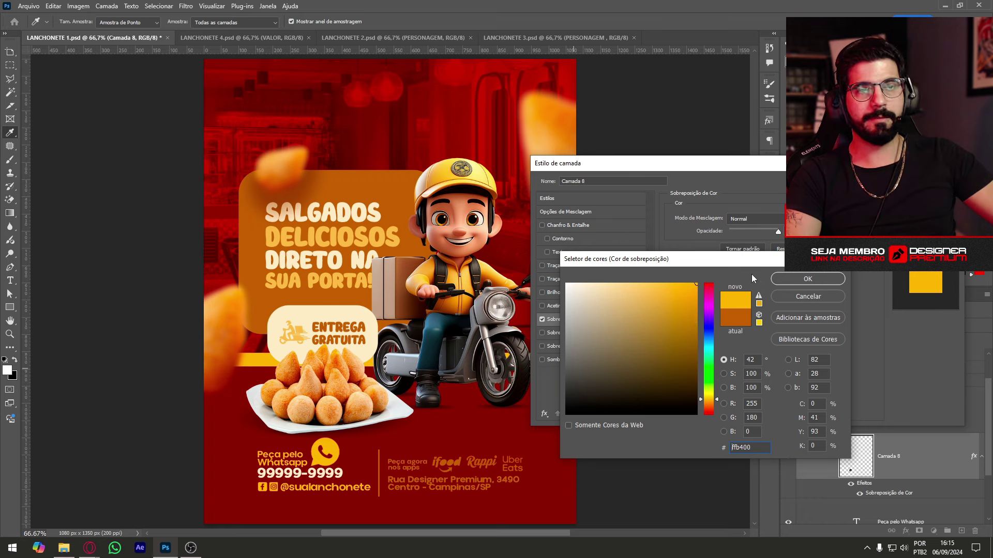
left_click(795, 280)
key("Return")
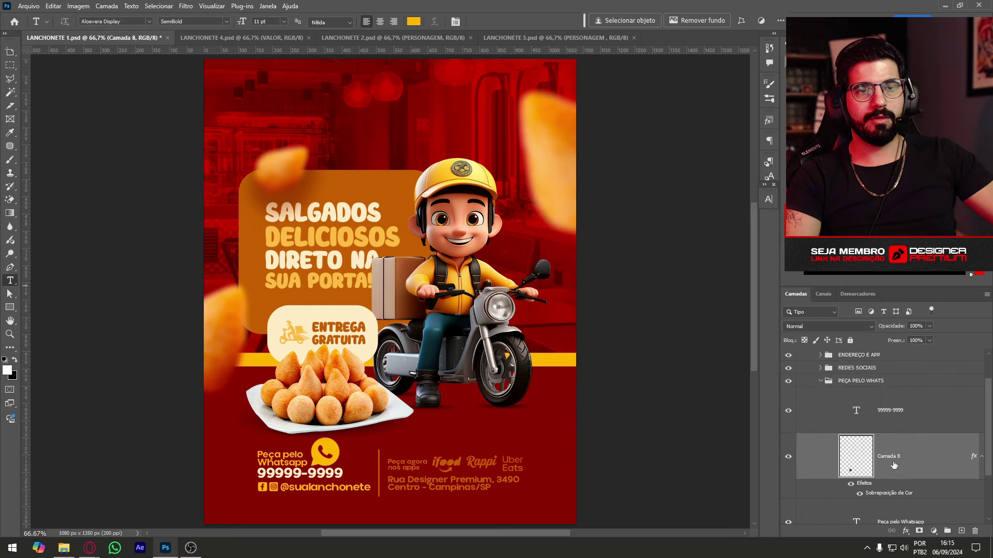
Collapse the PEÇA PELO WHATS and CONTATO groups and toggle the contact block's visibility to check it.
left_click(821, 382)
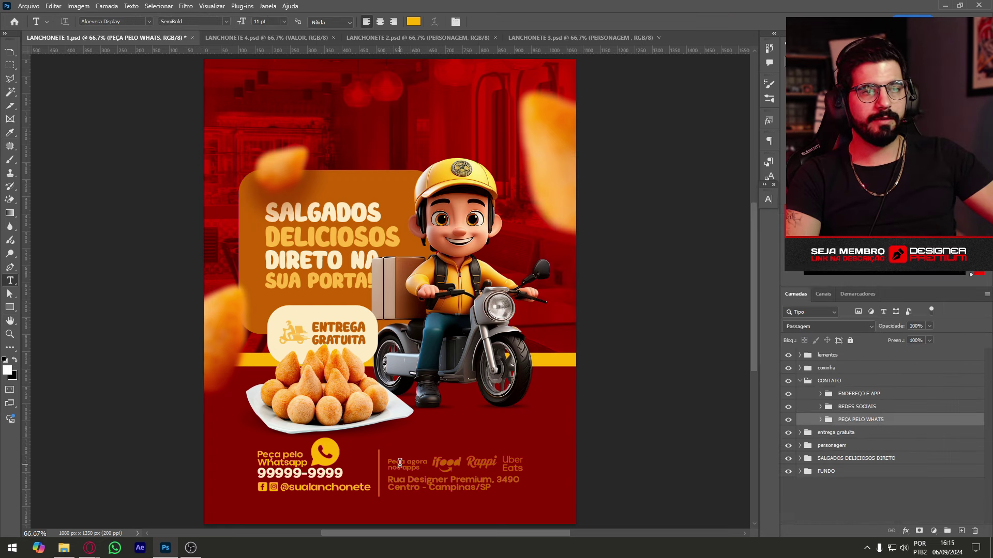
left_click(801, 381)
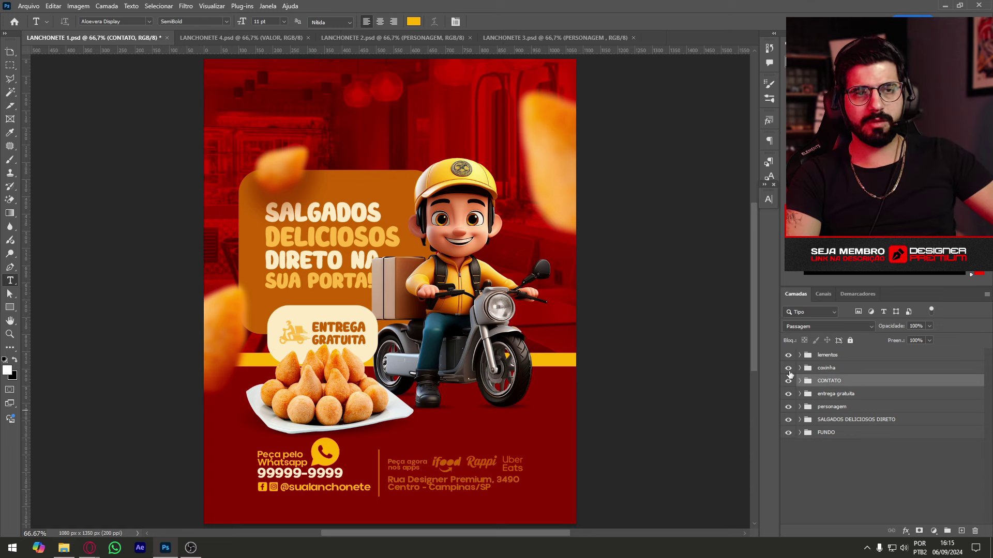
left_click(788, 370)
left_click(789, 383)
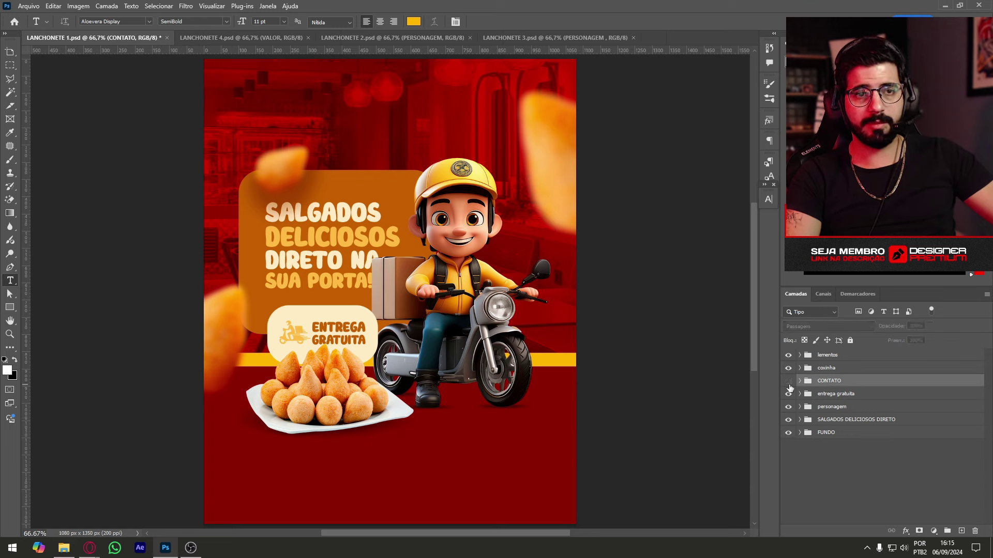
left_click(800, 381)
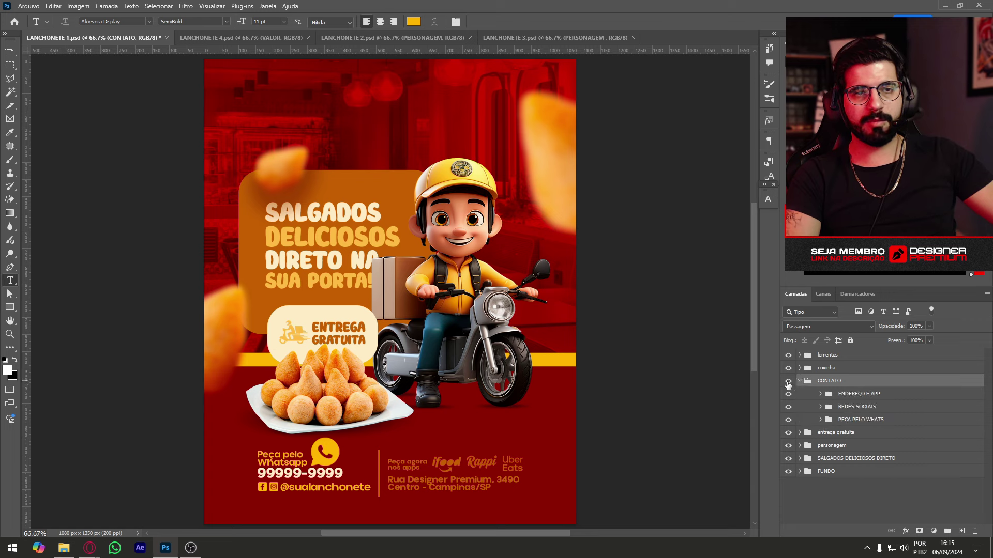
left_click(788, 382)
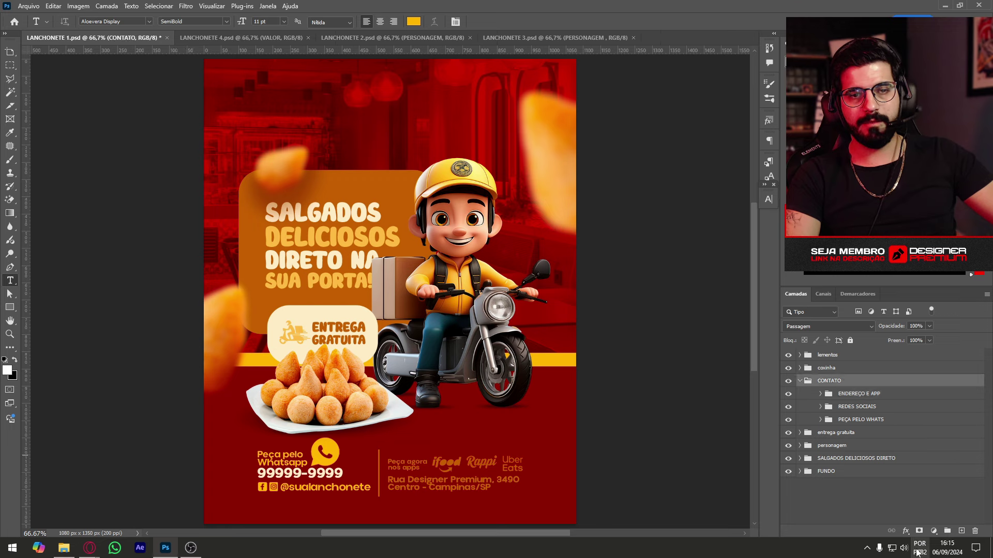
Try a cream Color Overlay on the CONTATO group, then undo it.
left_click(906, 531)
left_click(937, 489)
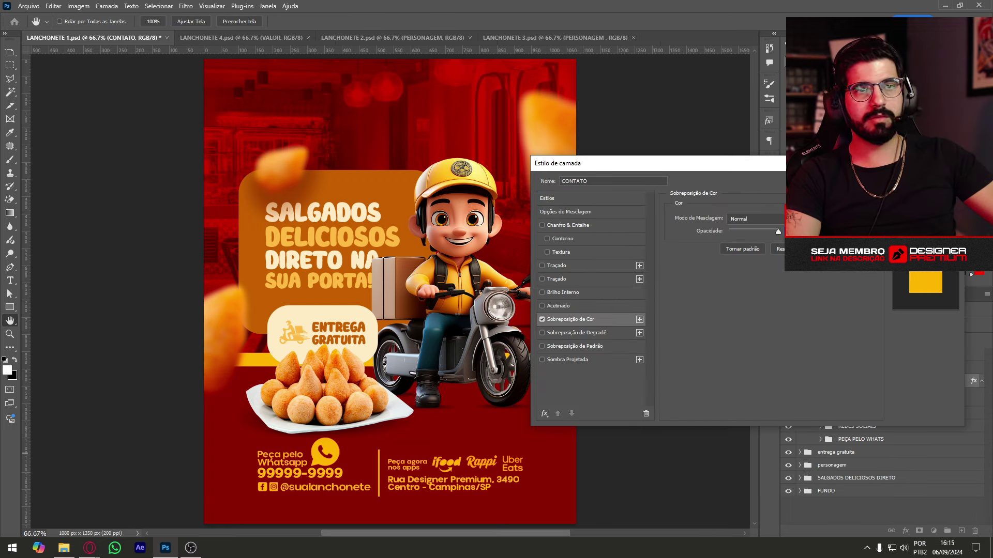
left_click_drag(828, 168, 743, 160)
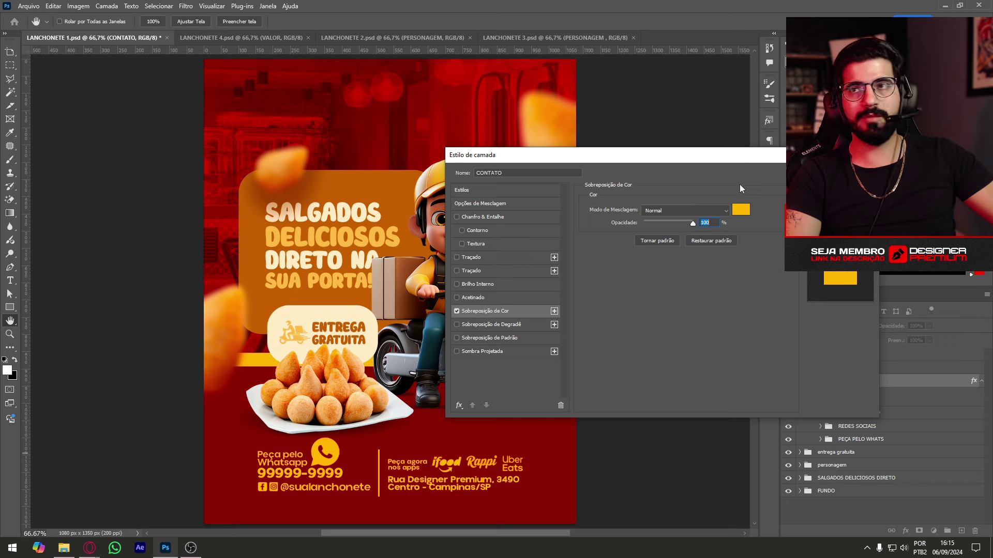
left_click(741, 210)
left_click(327, 317)
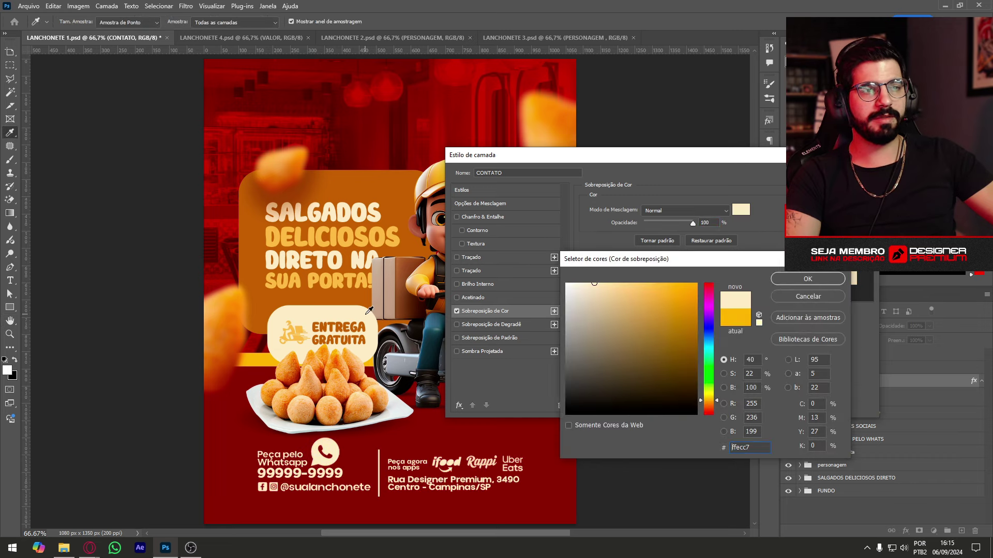
left_click(825, 284)
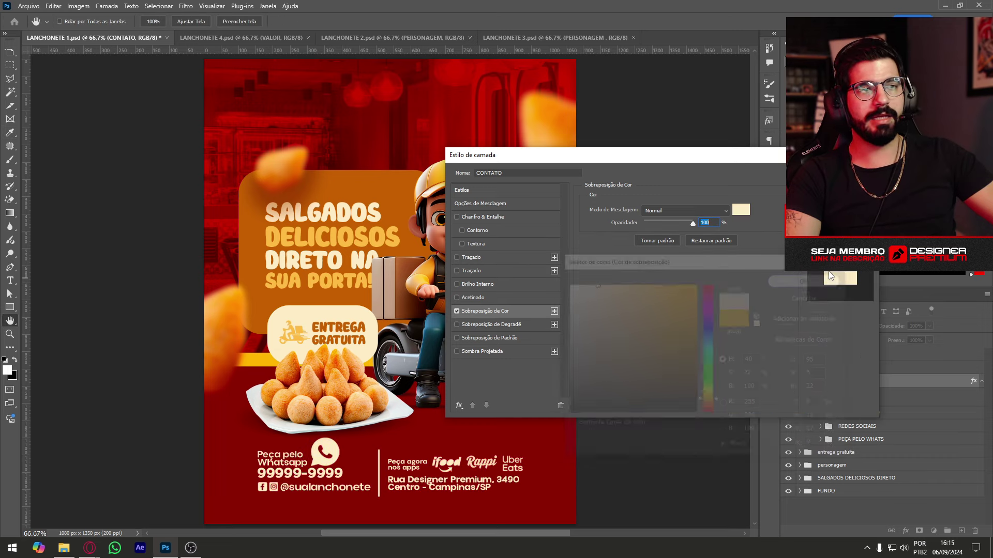
key("Return")
key("ctrl+z")
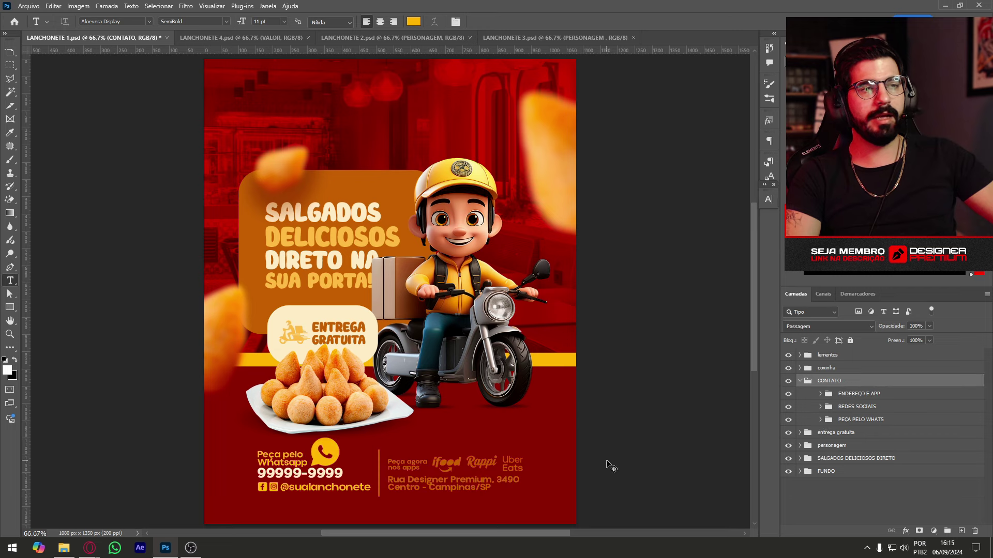
Give the CONTATO group a yellow ffb400 Color Overlay sampled from the stripe.
left_click(905, 531)
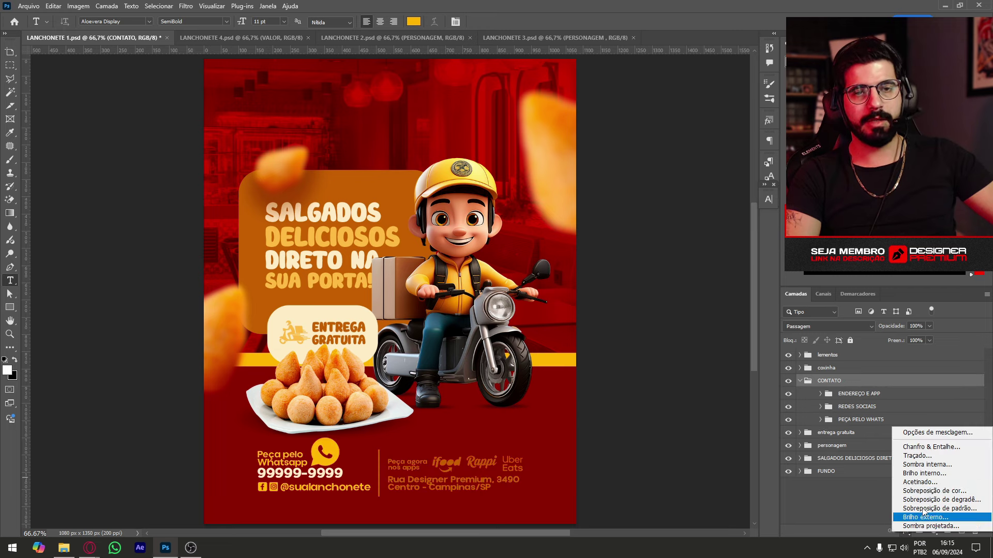
left_click(934, 492)
left_click(741, 209)
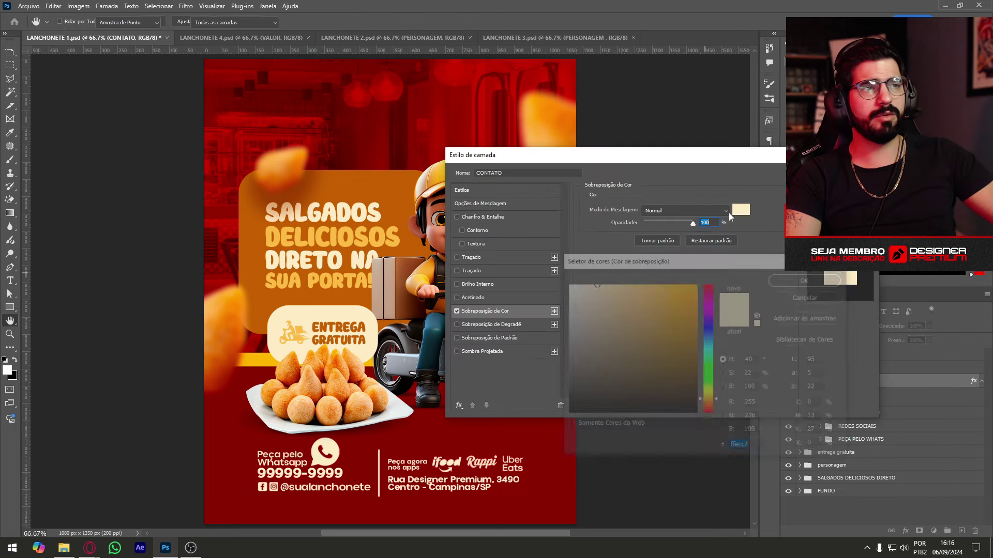
left_click(277, 360)
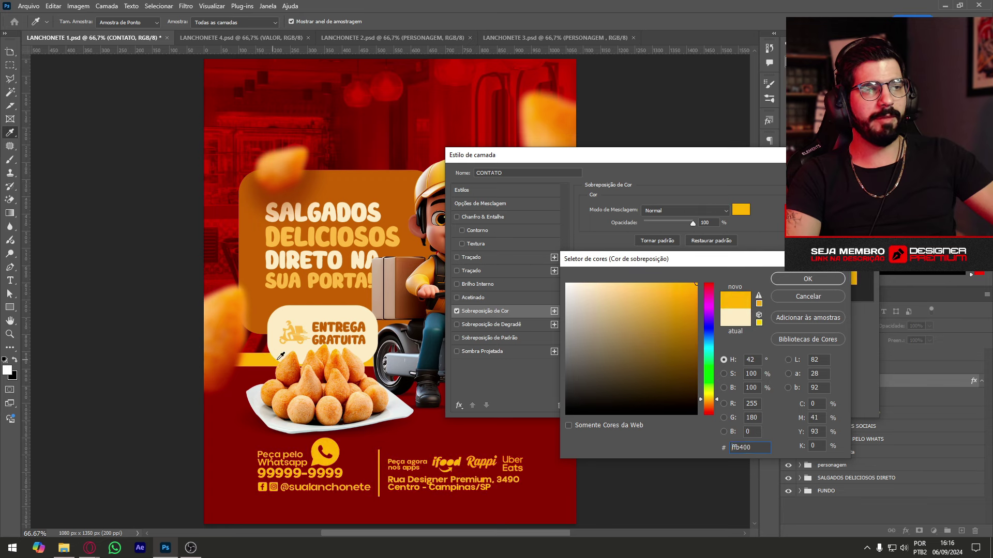
left_click(810, 281)
key("Return")
Make the DELICIOSOS headline word yellow.
key("t")
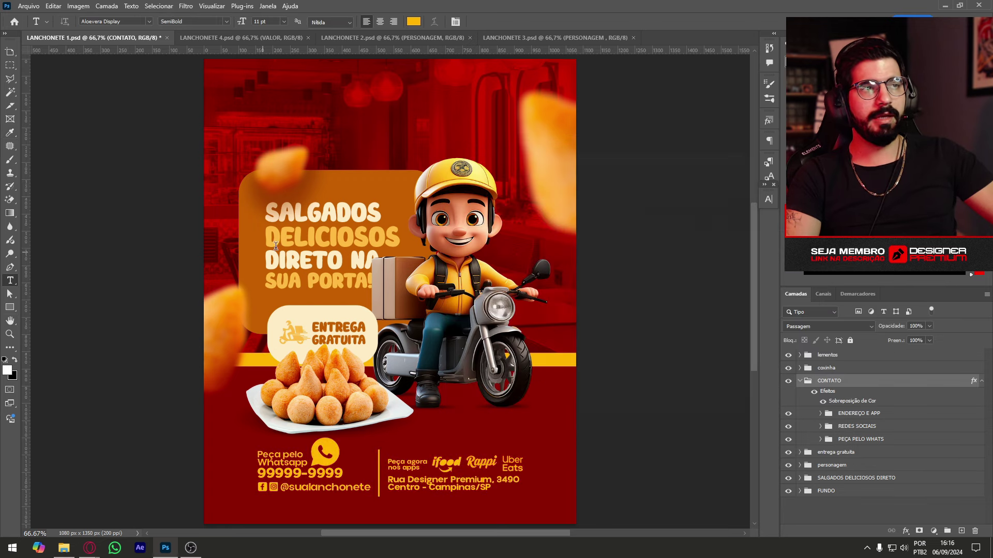
left_click(346, 233)
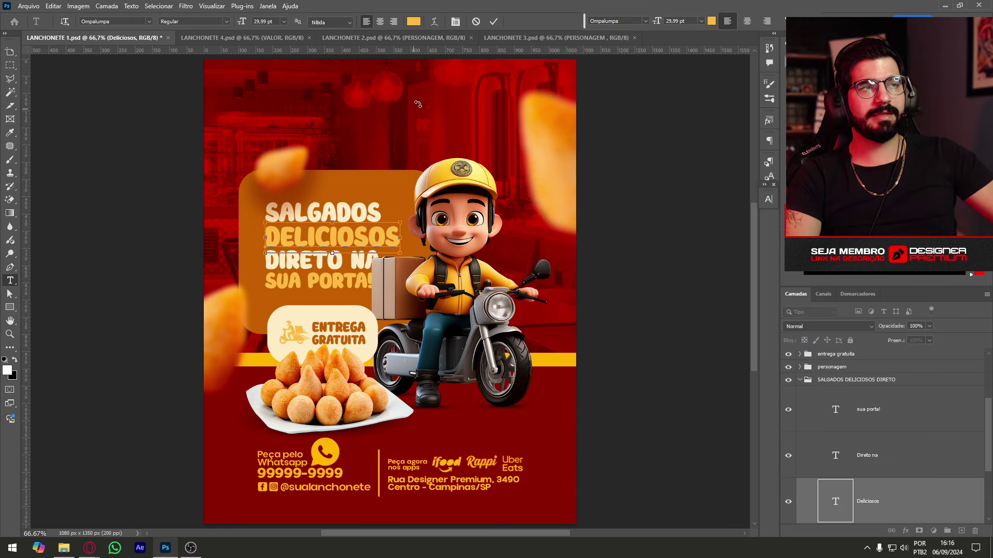
key("ctrl+a")
left_click(414, 21)
left_click(544, 353)
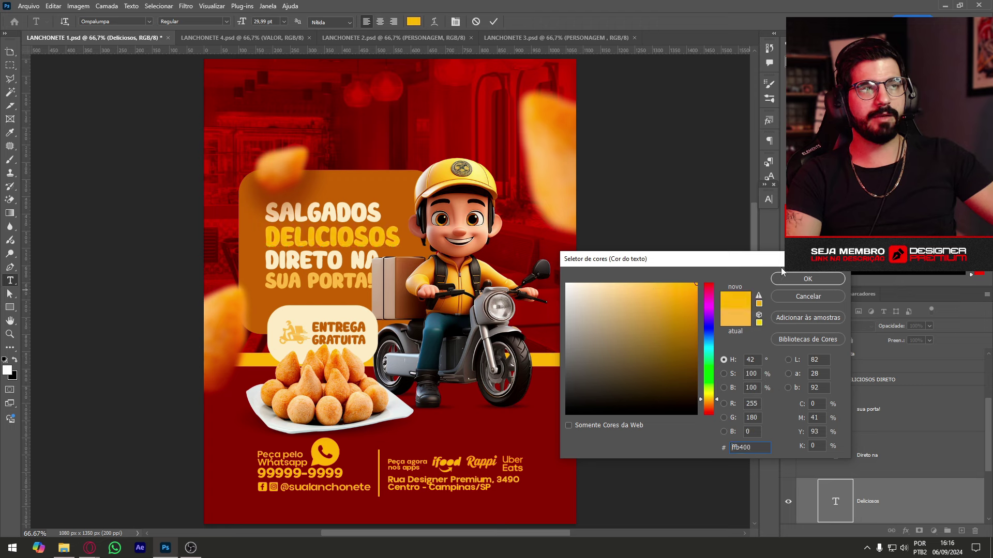
left_click(808, 279)
key("ctrl+Return")
Make the SUA PORTA! line yellow.
left_click(312, 301)
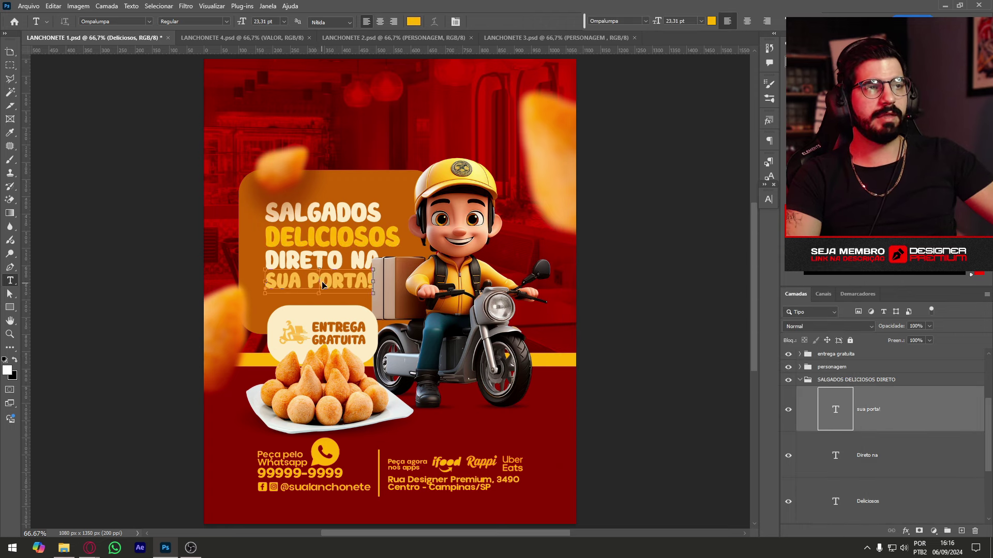
key("ctrl+a")
left_click(414, 21)
left_click(545, 358)
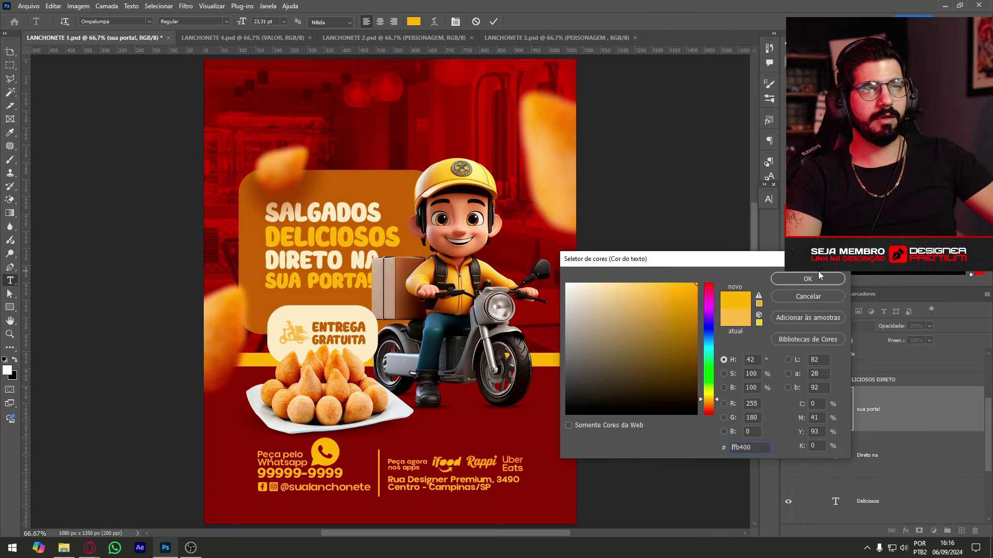
left_click(807, 279)
key("ctrl+Return")
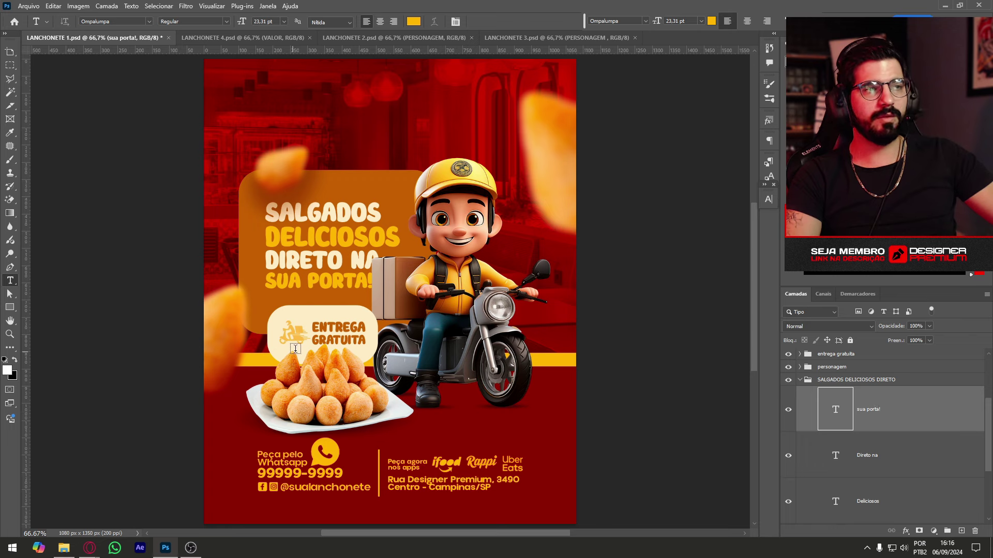
Make the ENTREGA text dark red, sampled from the background.
left_click(337, 328)
key("ctrl+a")
left_click(414, 22)
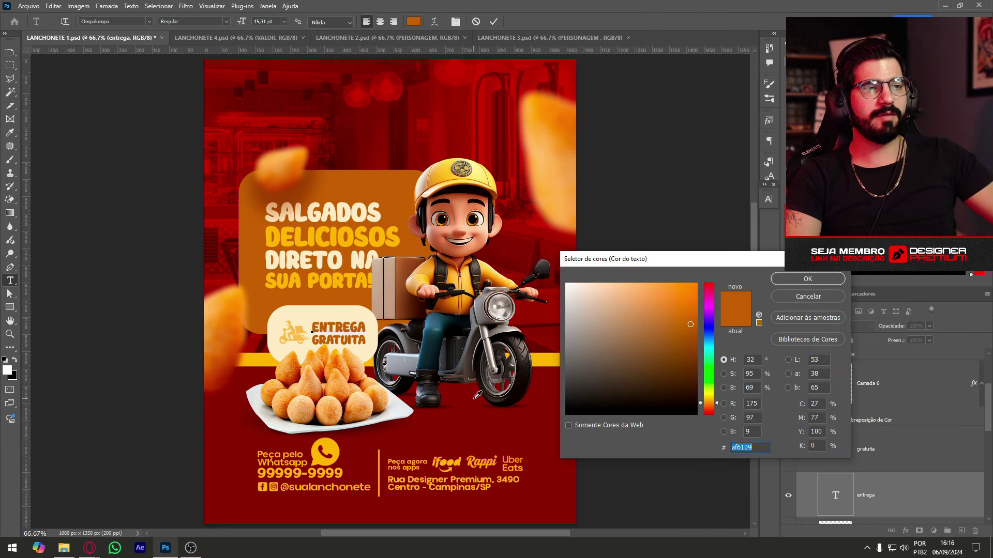
left_click(489, 415)
key("Return")
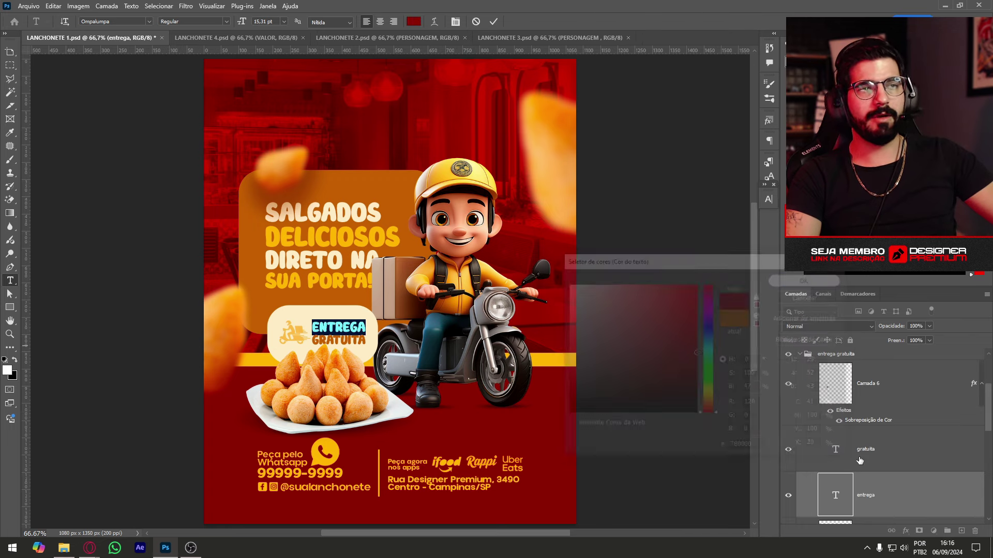
key("ctrl+Return")
Make the GRATUITA text yellow ffb400, sampled from the WhatsApp icon.
left_click(360, 341)
key("ctrl+a")
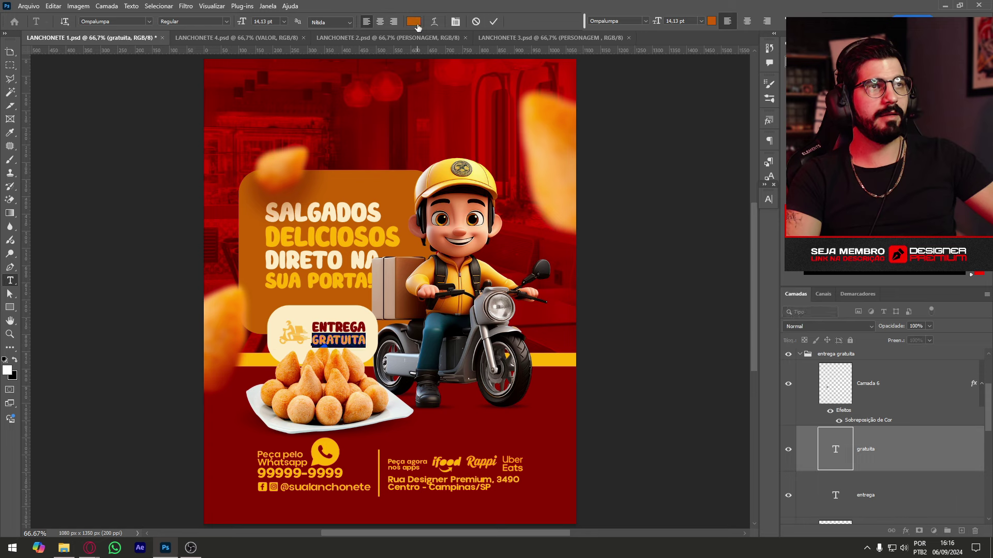
left_click(414, 21)
left_click(460, 439)
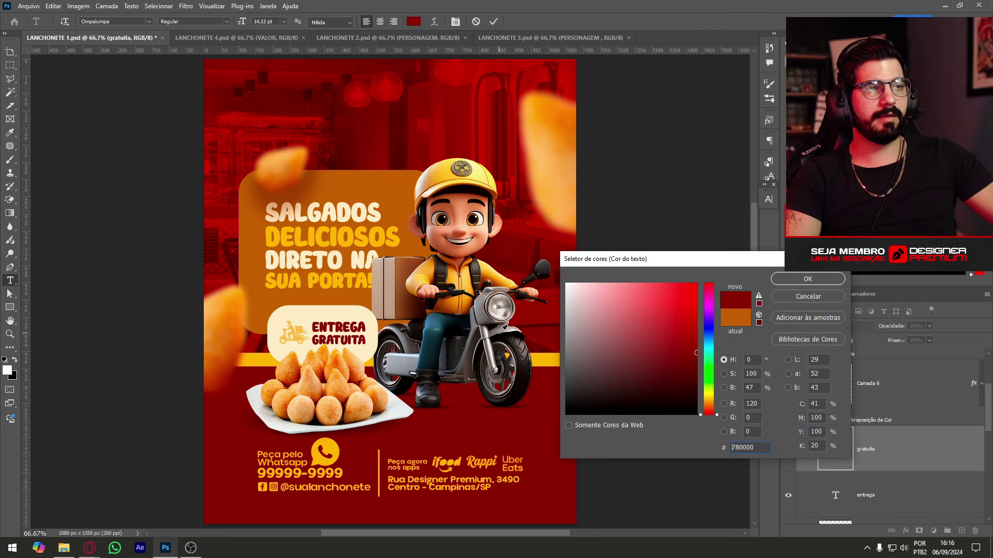
left_click(326, 448)
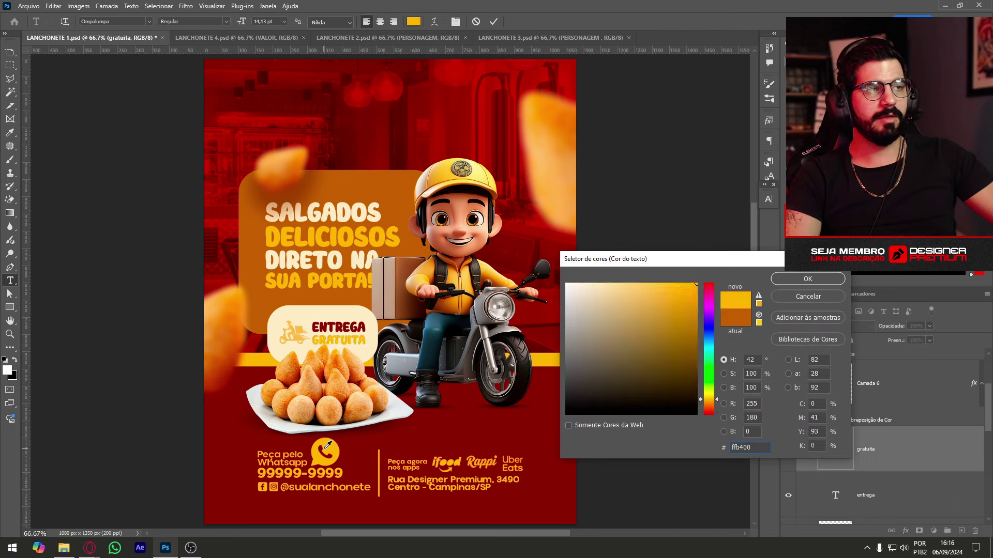
left_click(807, 279)
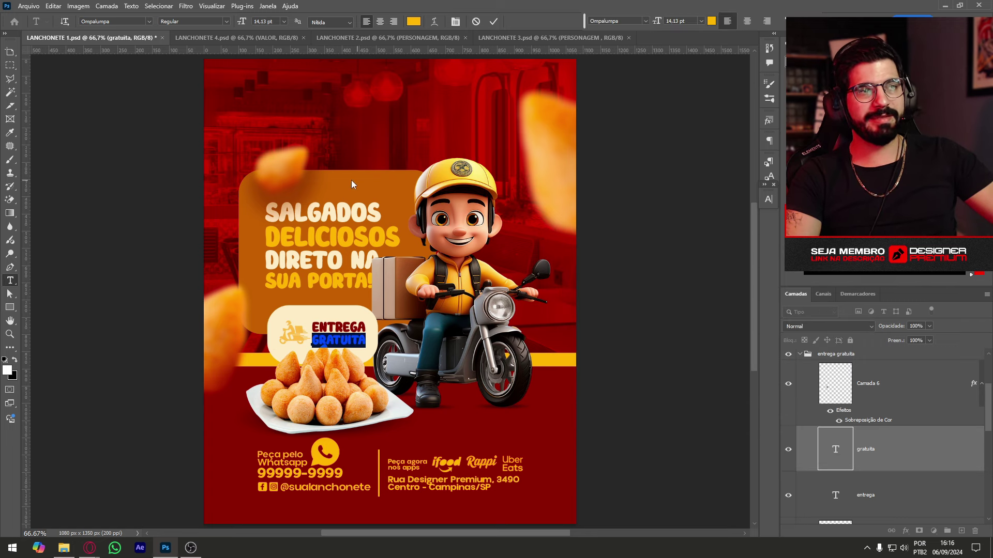
Collapse the headline and entrega gratuita layer groups.
scroll(845, 479, "down", 3)
scroll(865, 464, "down", 2)
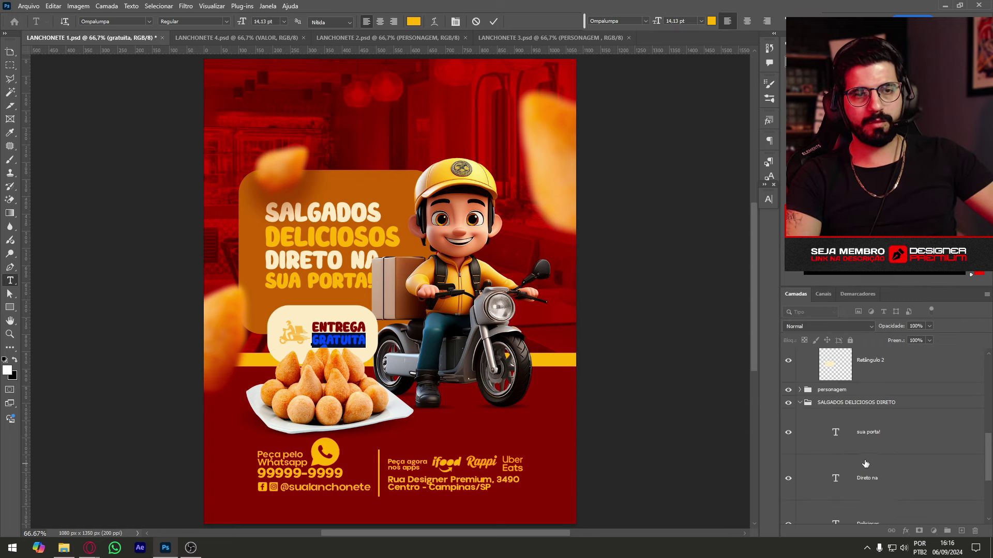
left_click(800, 403)
scroll(814, 402, "up", 2)
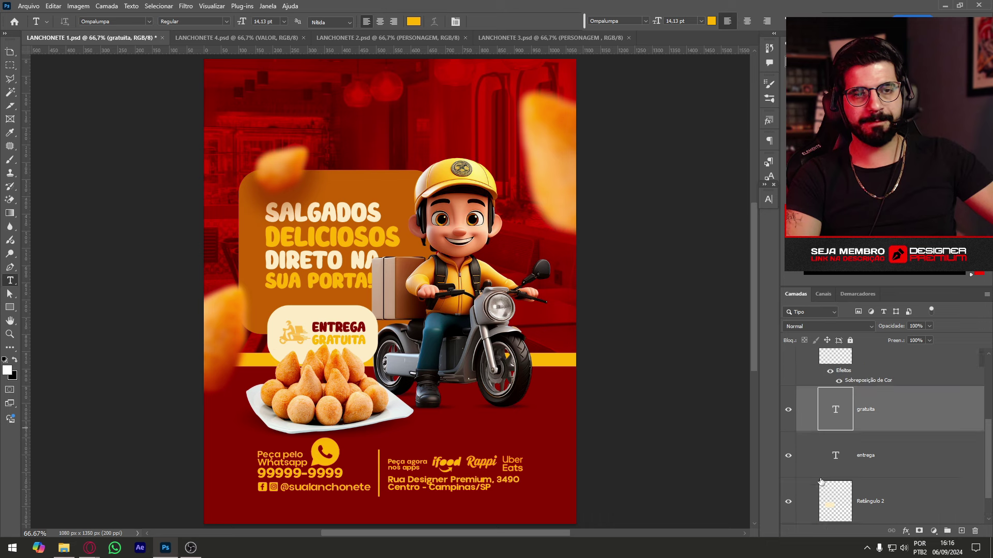
scroll(817, 399, "up", 3)
scroll(818, 399, "up", 1)
left_click(801, 455)
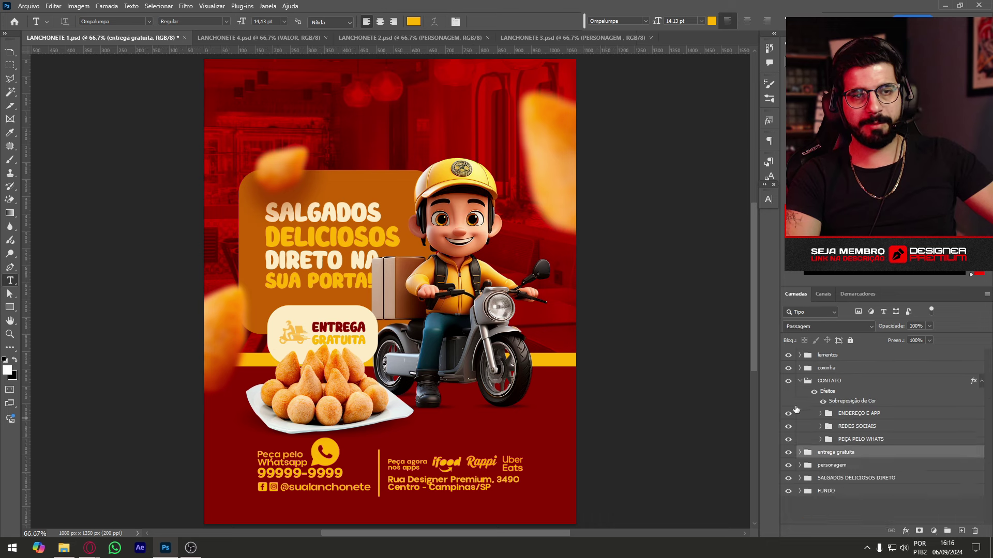
Expand the SALGADOS DELICIOSOS DIRETO group and select the Retângulo 1 box layer.
left_click(800, 381)
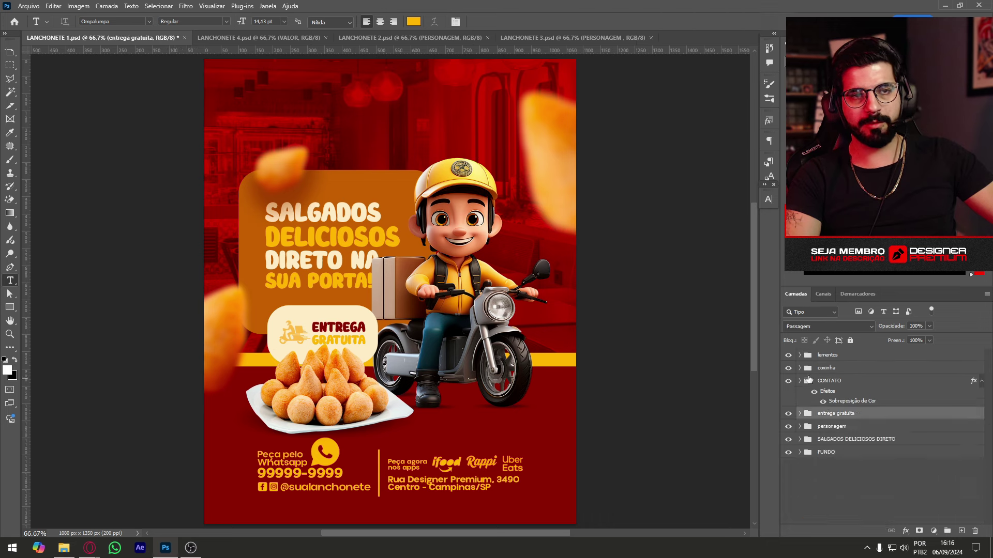
left_click(788, 439)
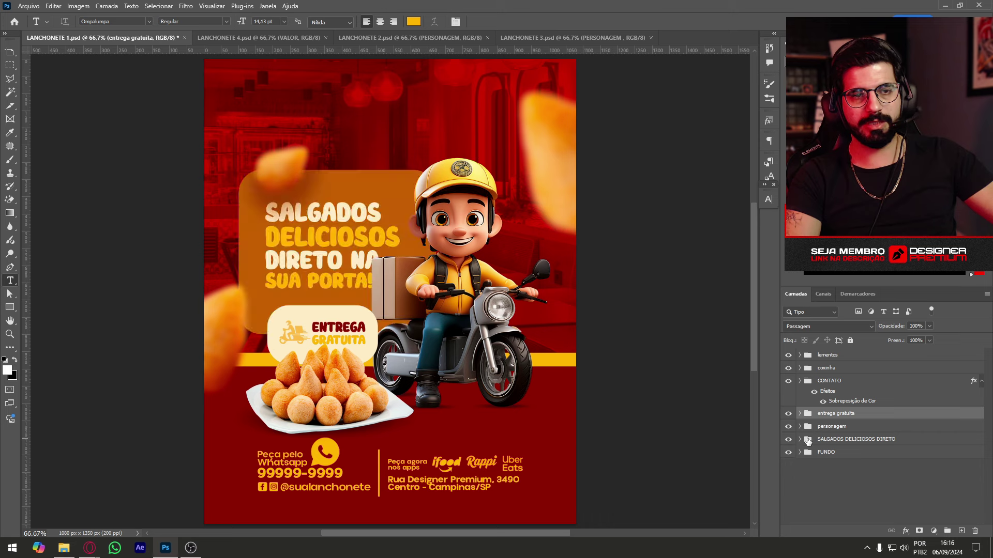
left_click(799, 439)
scroll(854, 445, "down", 2)
scroll(859, 455, "down", 2)
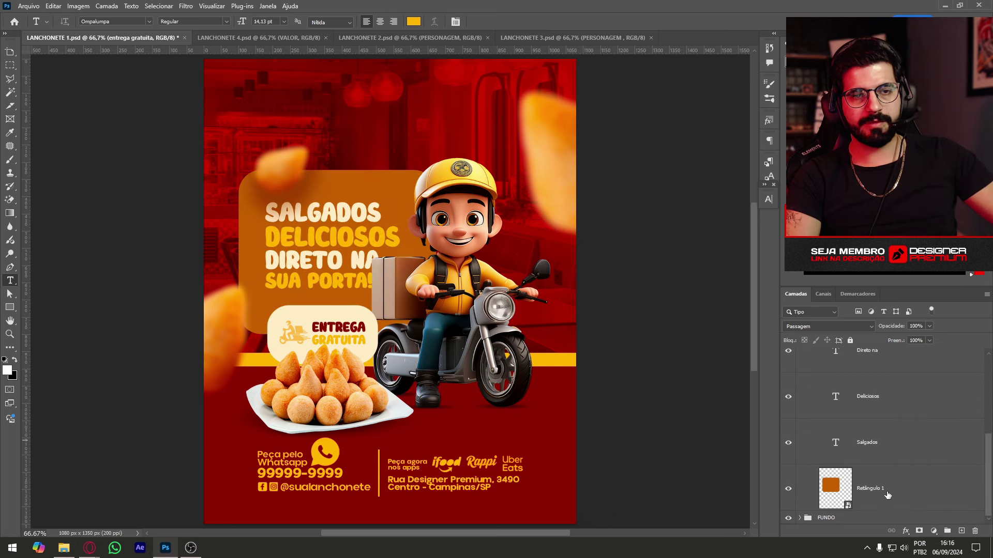
left_click(869, 497)
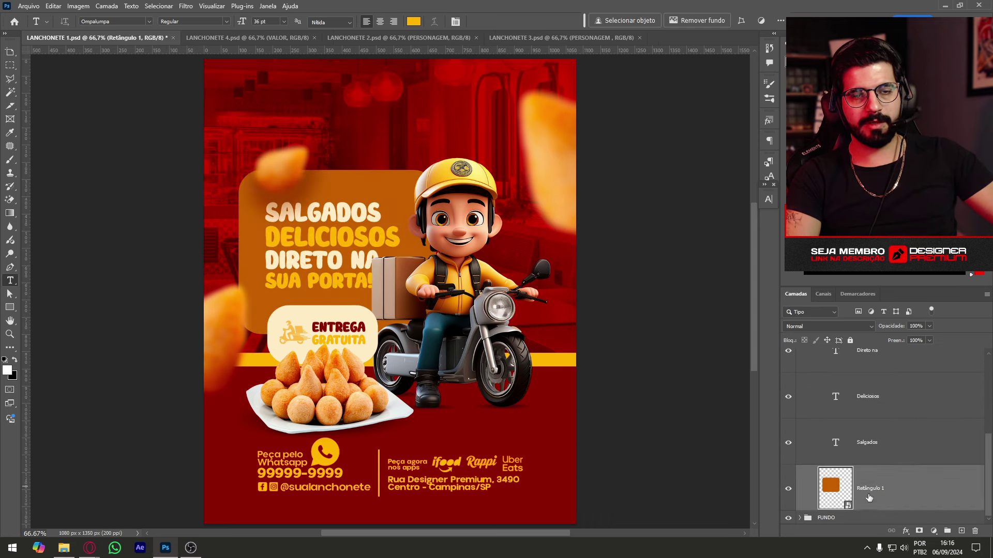
Give Retângulo 1 a Sobreposição de Cor overlay in dark red 580000.
left_click(905, 531)
left_click(922, 491)
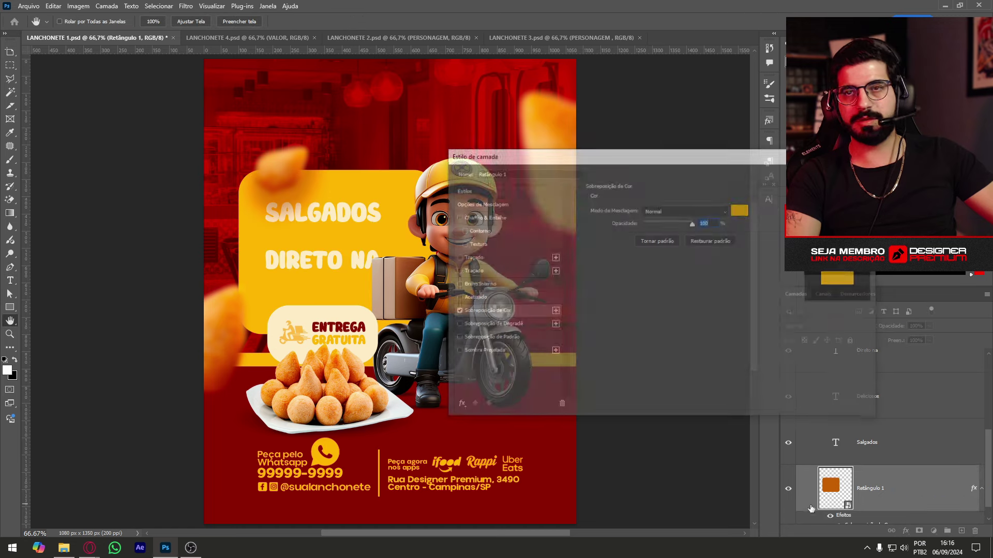
left_click(741, 210)
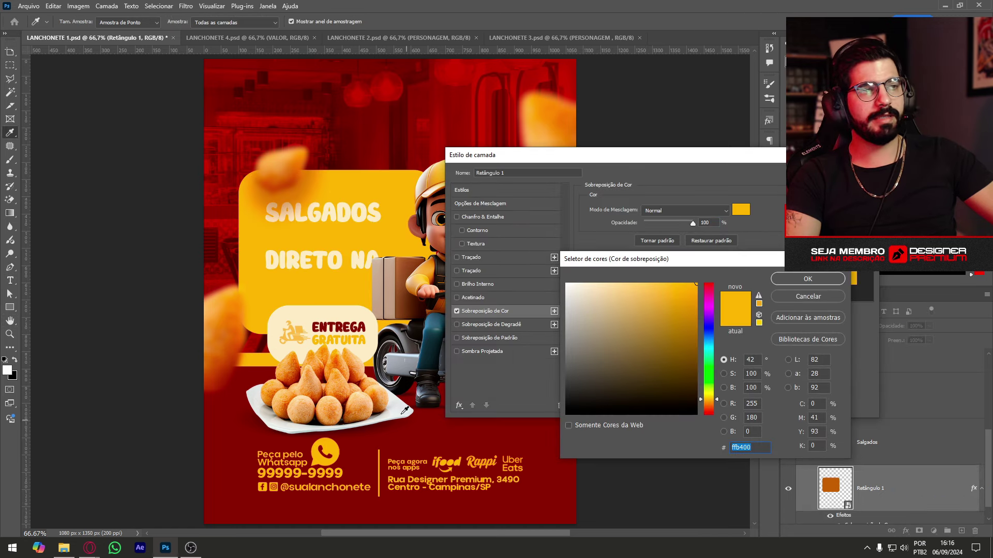
left_click(231, 447)
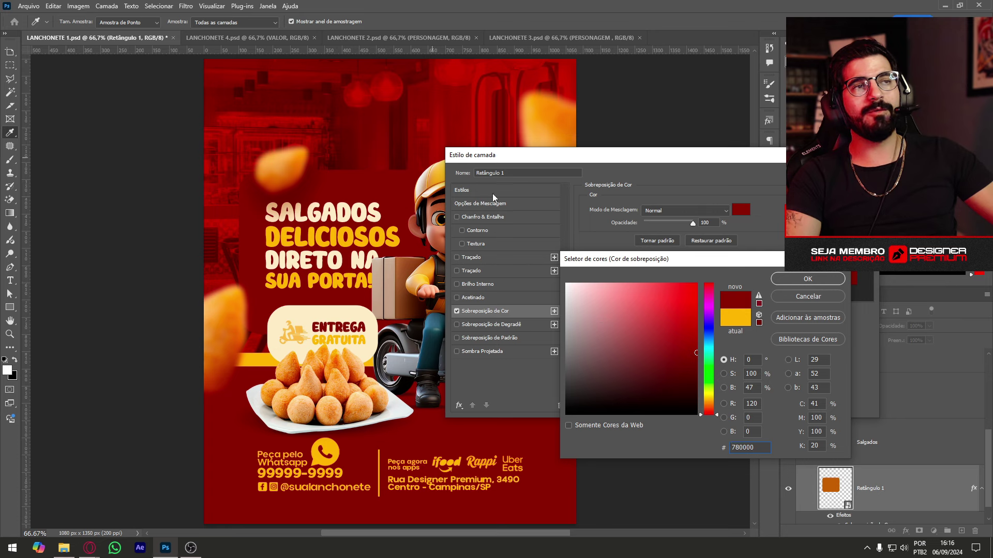
left_click_drag(695, 355, 697, 370)
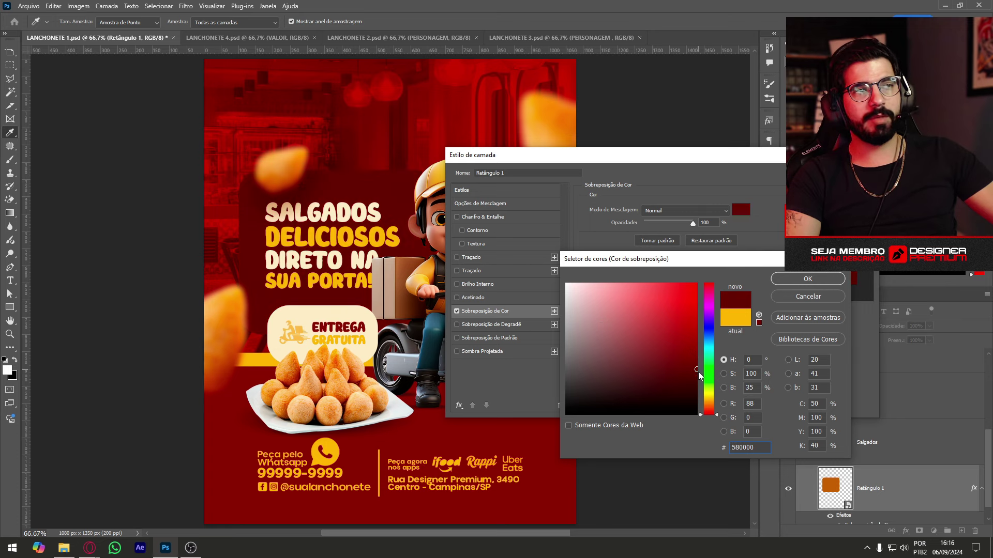
left_click(804, 279)
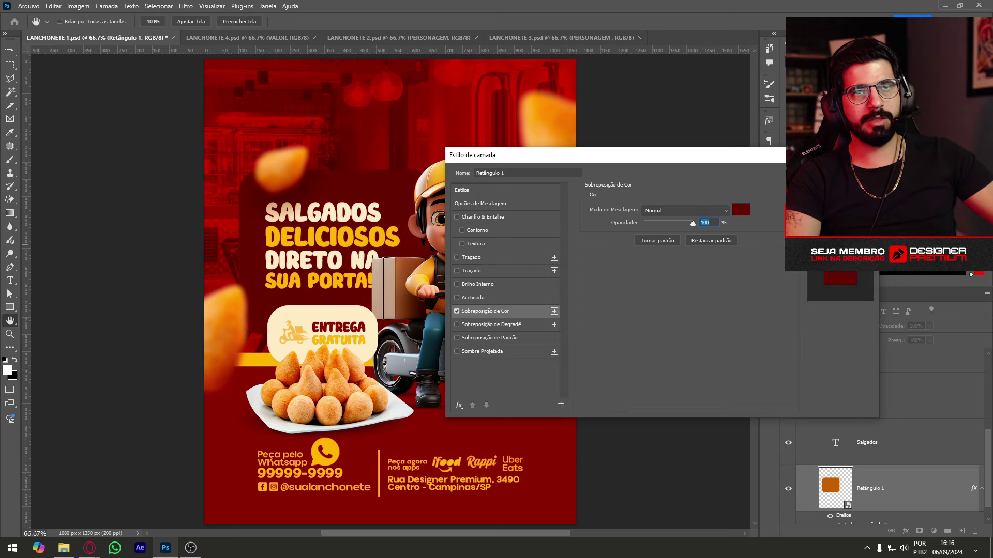
key("Return")
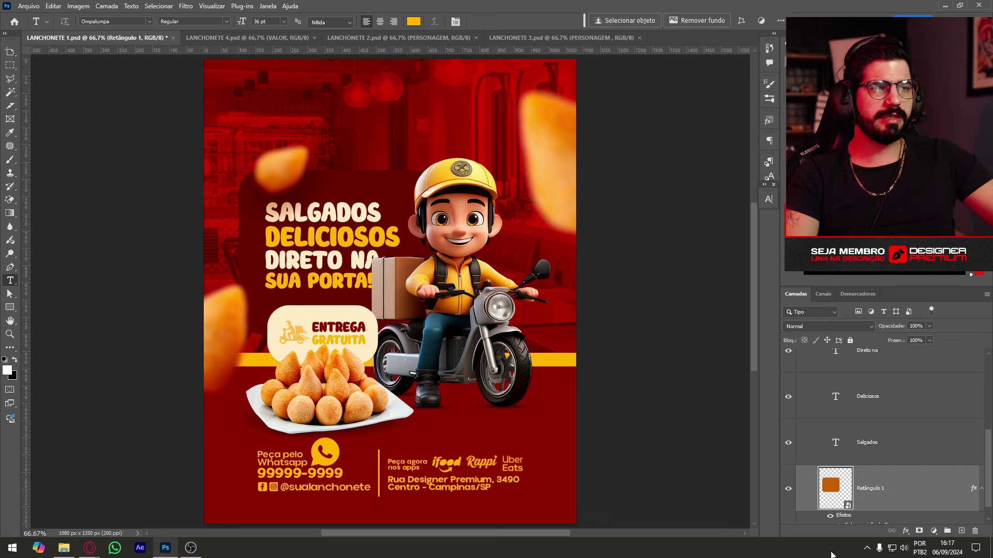
scroll(865, 486, "up", 2)
Retype the SALGADOS headline word as 'SALGAdos'.
scroll(865, 486, "up", 2)
left_click(837, 417)
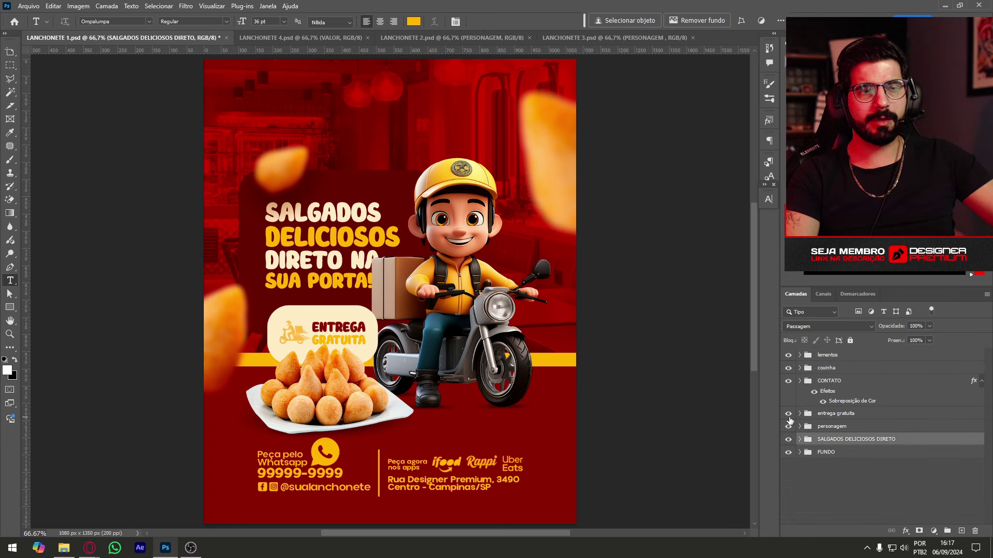
left_click(364, 212)
double_click(365, 213)
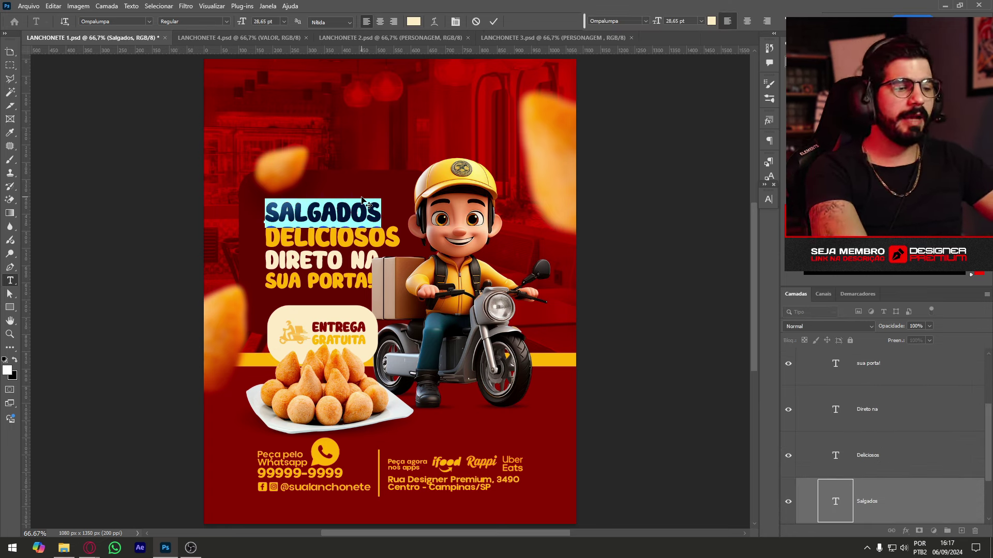
type("SALGAdos")
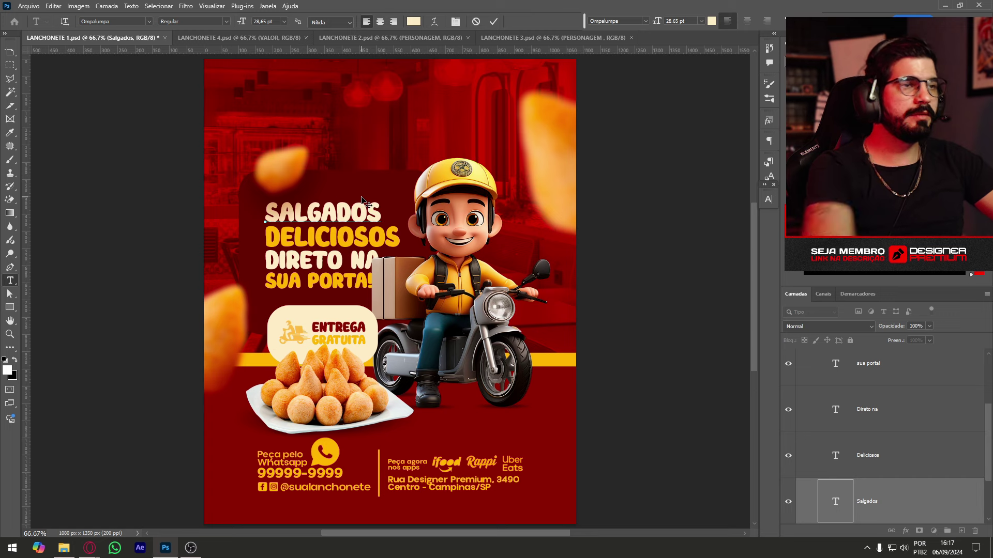
key("ctrl+Return")
Replace DIRETO NA with 'para festa' and start retyping SUA PORTA! as 'de anivers'.
left_click(316, 261, "ctrl")
double_click(316, 261)
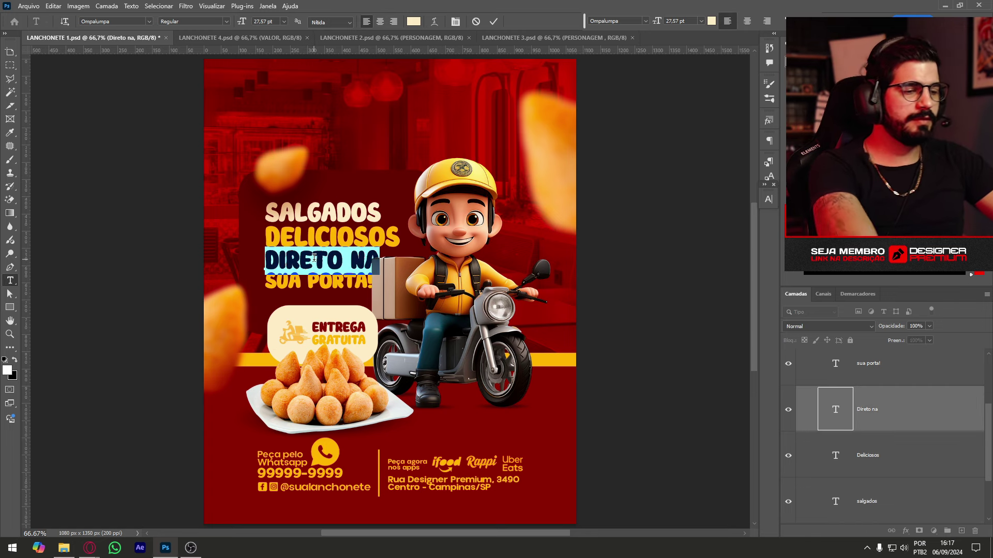
type("para festa")
key("ctrl+Return")
left_click(331, 280, "ctrl")
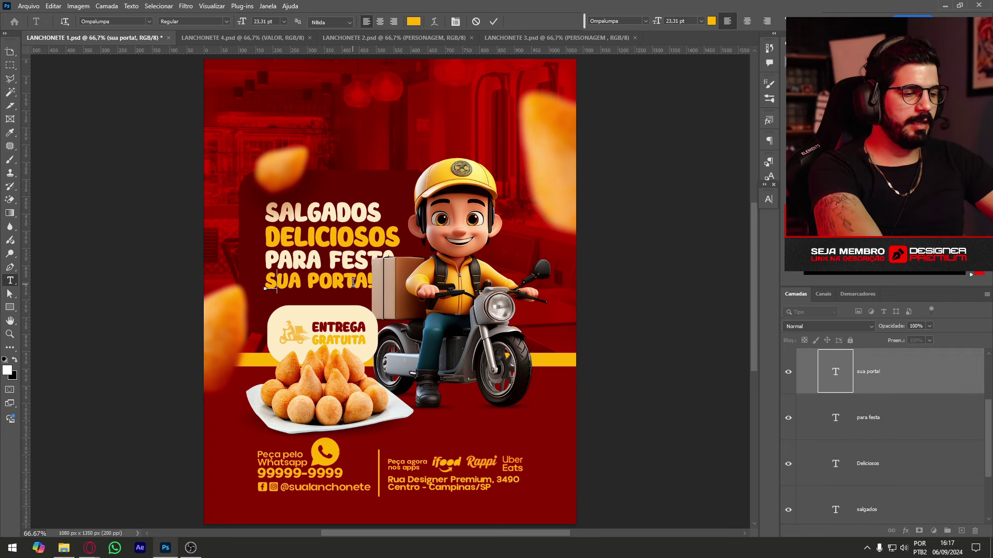
double_click(331, 281)
type("de anivers")
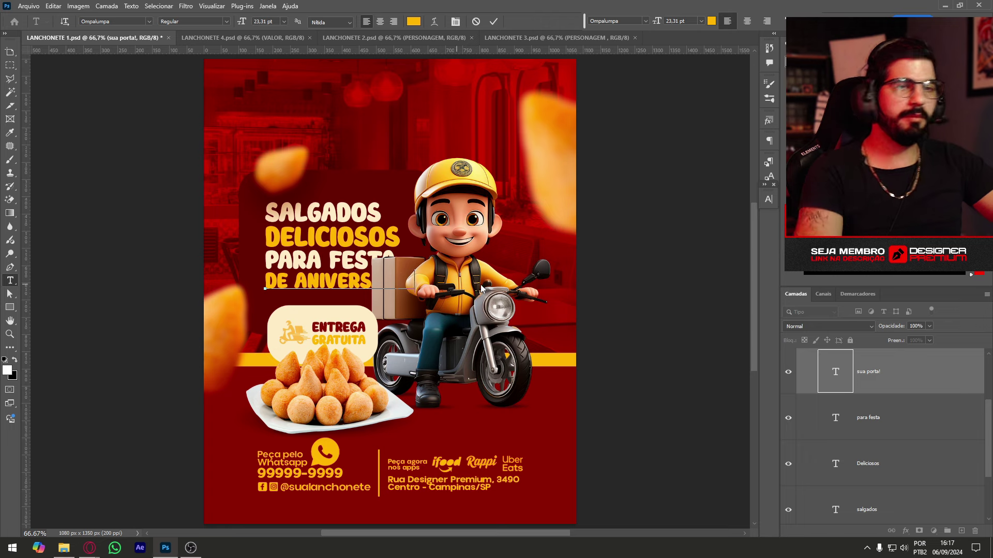
Commit the DE ANIVERSARIO text and scale that line down to about 75%.
key("ctrl+Return")
key("ctrl+t")
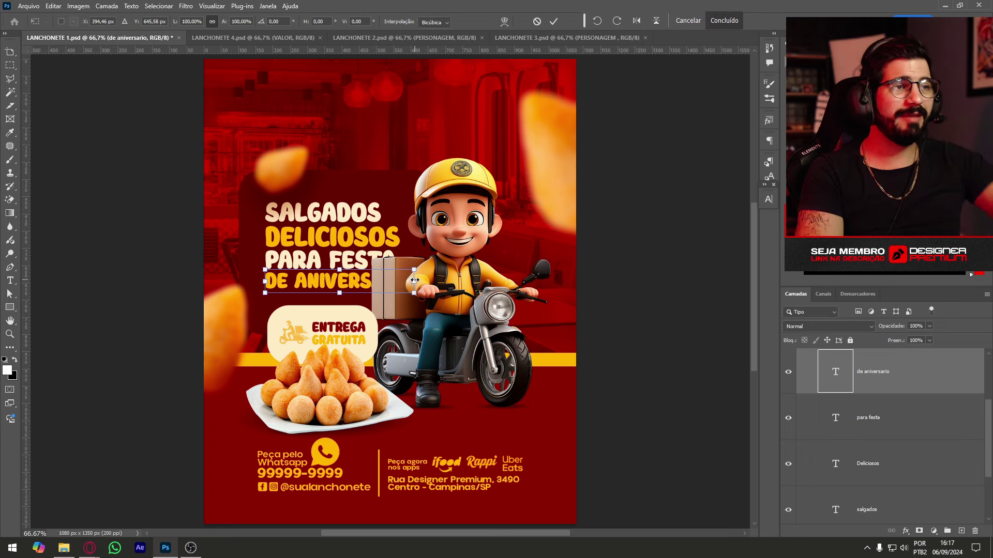
left_click_drag(414, 279, 377, 277)
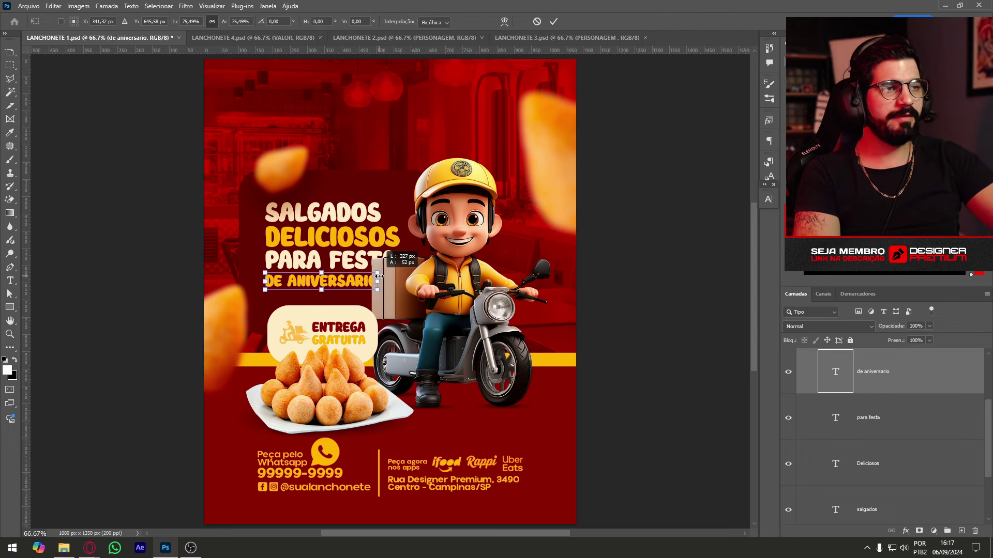
key("Return")
Shrink PARA FESTA to about 81%, nudge DE ANIVERSARIO up, then show the LANCHONETE 4 flyer.
left_click(869, 417)
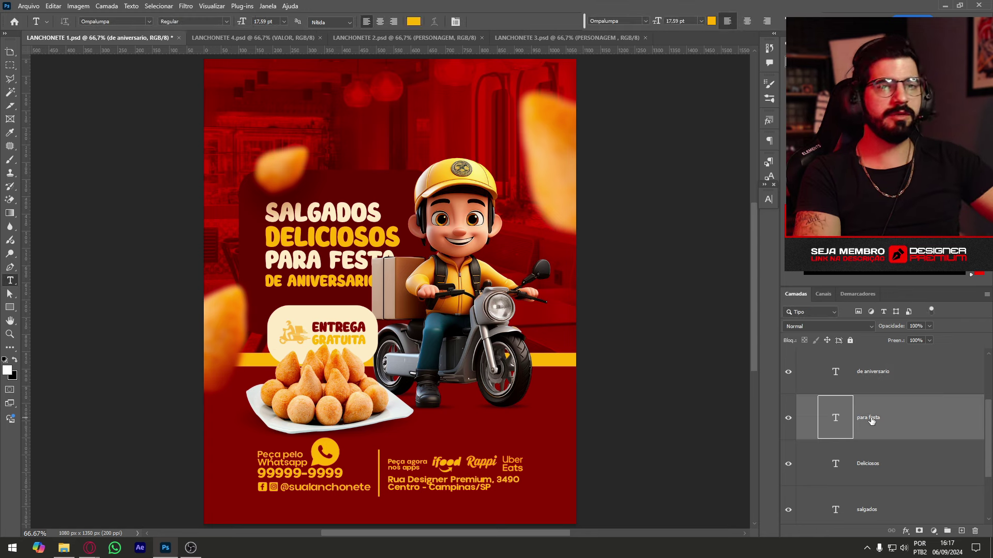
key("ctrl+t")
left_click_drag(394, 260, 375, 258)
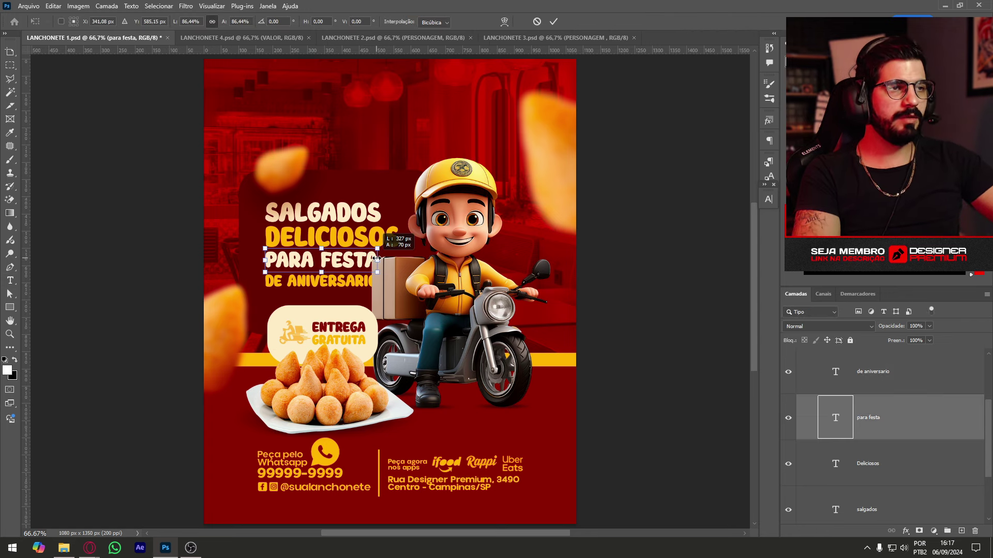
key("Return")
key("t")
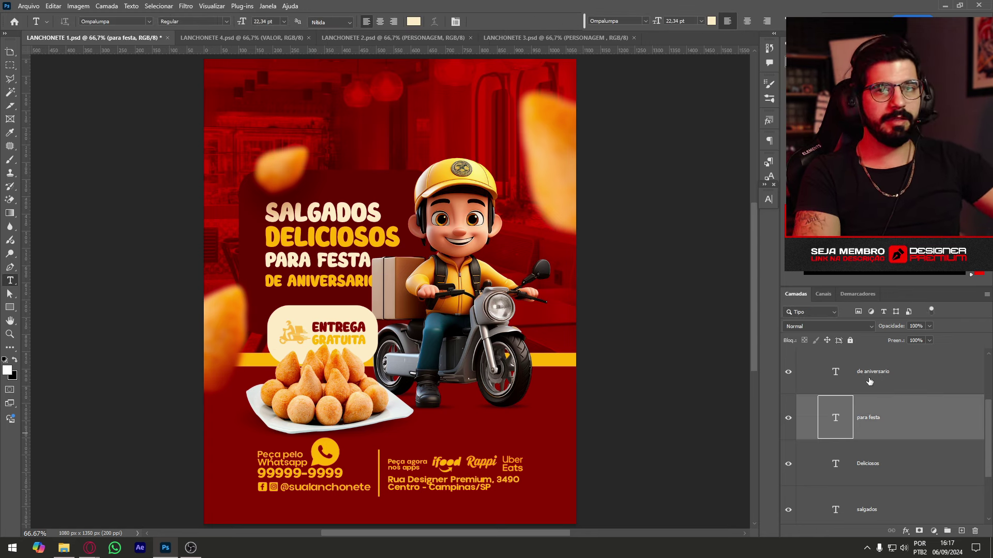
left_click_drag(323, 295, 320, 288)
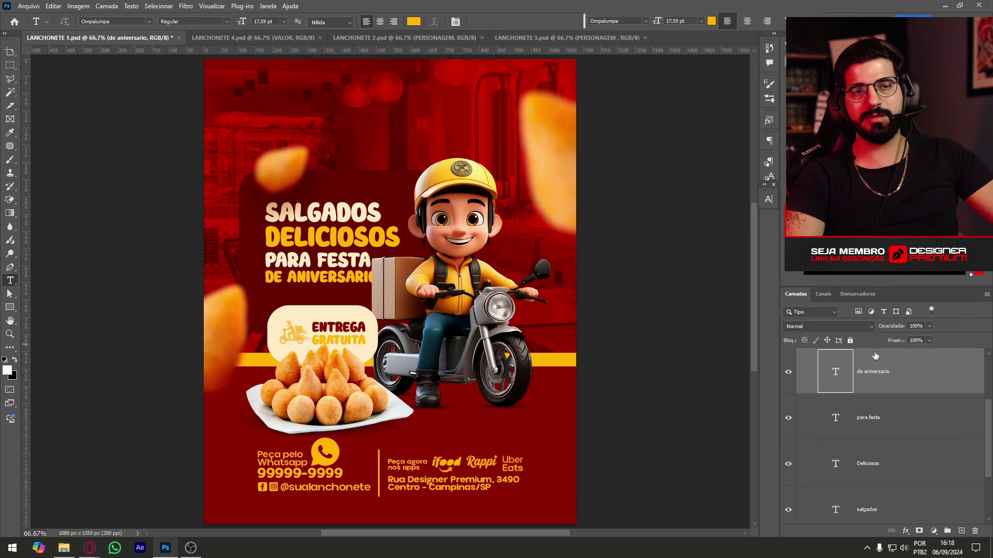
left_click(247, 39)
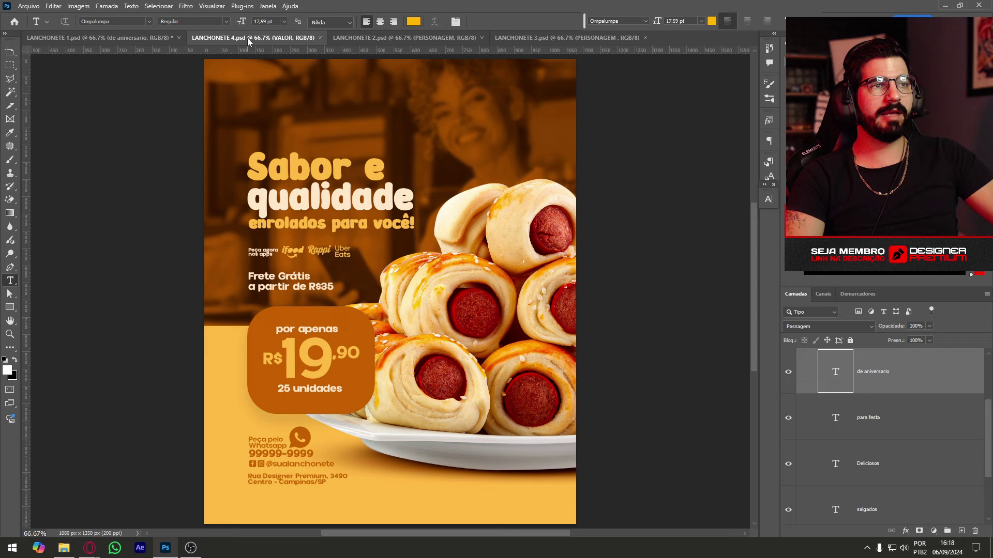
On the LANCHONETE 3 coxinha flyer, select Camada 12 in PERSONAGEM and drag it centre.
left_click(414, 38)
left_click(534, 39)
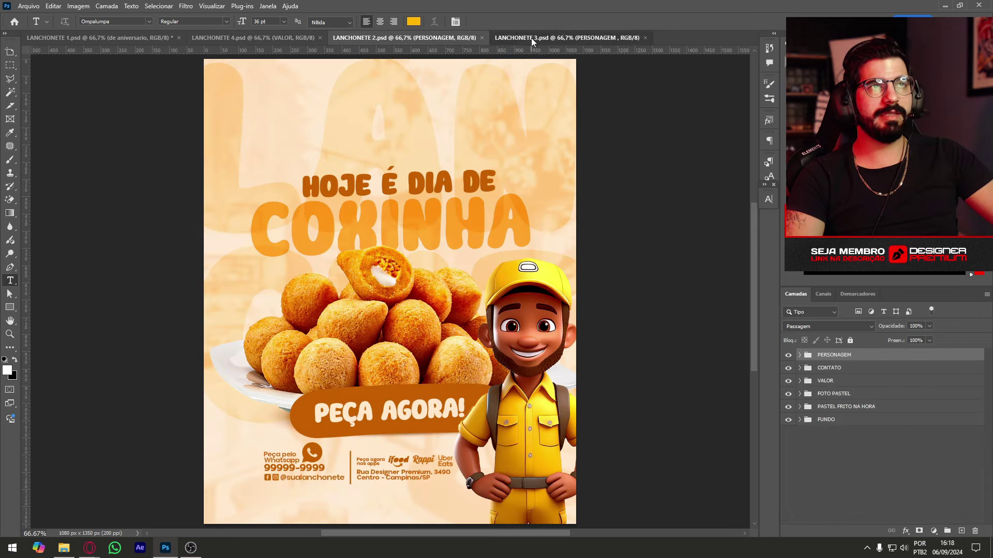
left_click(800, 355)
left_click(874, 385)
mouse_move(555, 417)
left_mouse_down()
mouse_move(453, 274)
mouse_move(464, 283)
left_mouse_up()
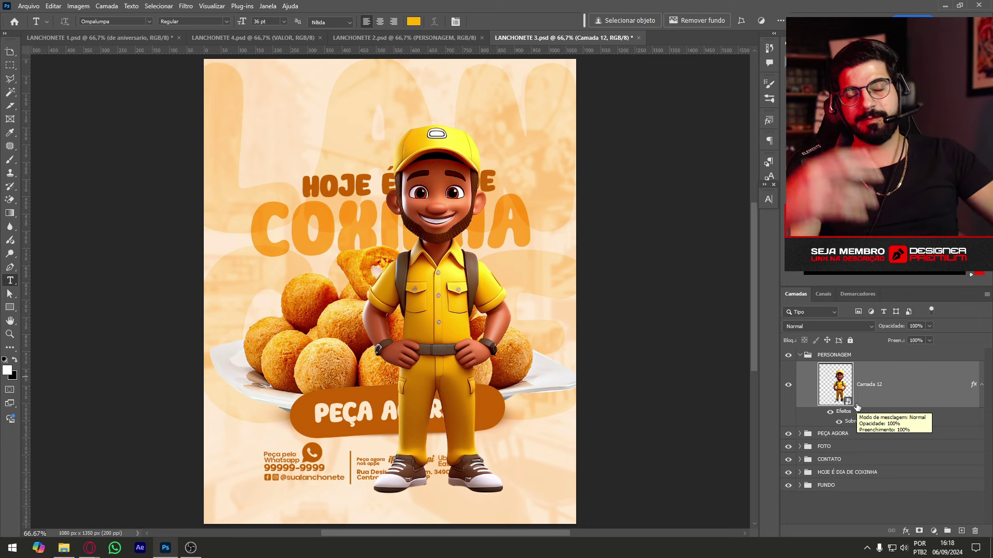
mouse_move(857, 409)
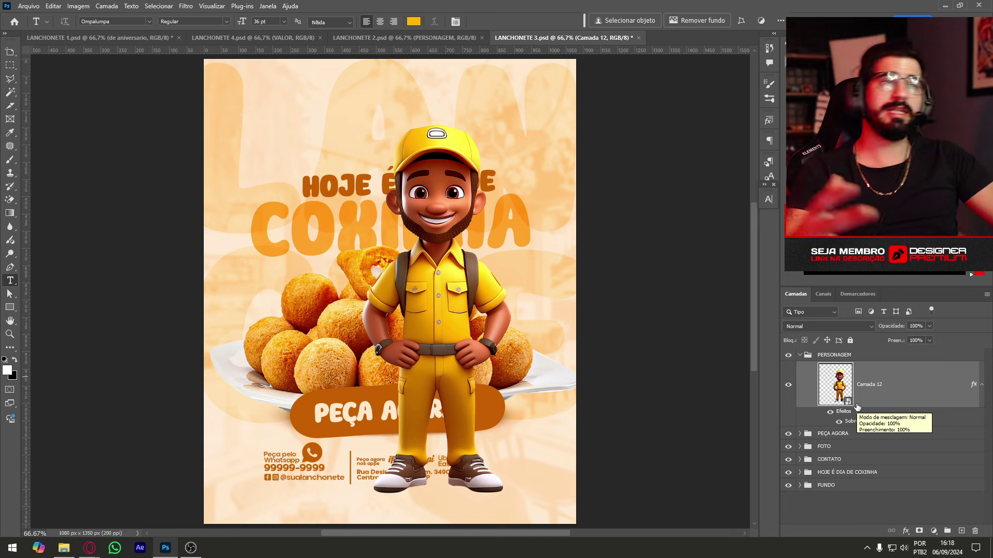
Try enlarging and rescaling the delivery character, undo, and shift it toward the right.
key("ctrl+t")
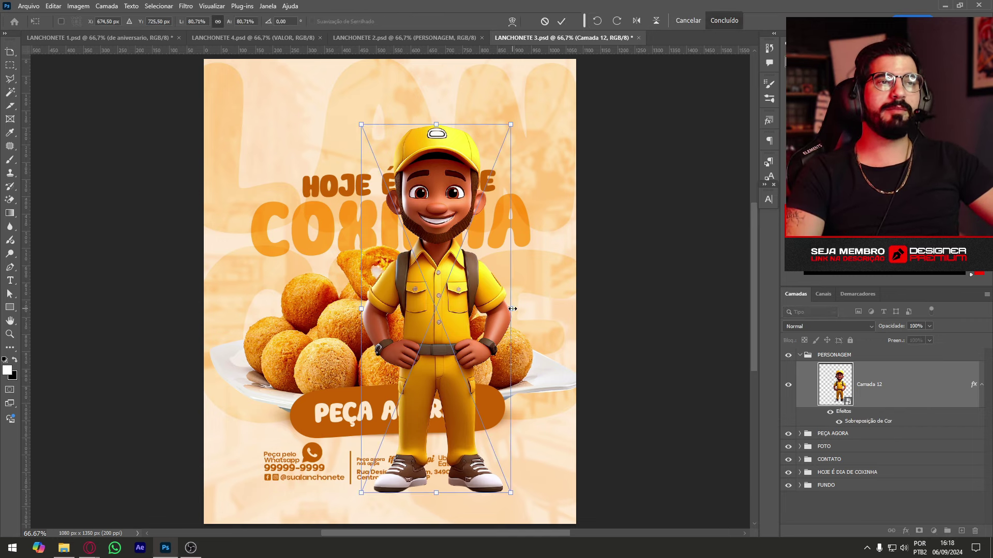
mouse_move(511, 310)
left_mouse_down()
mouse_move(690, 297)
mouse_move(568, 314)
left_mouse_up()
key("Return")
key("t")
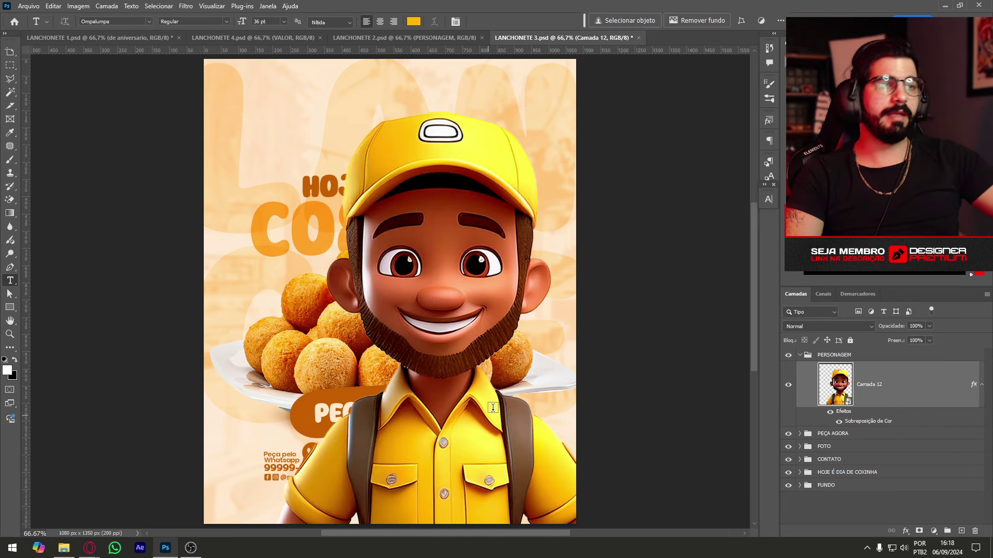
key("ctrl+t")
mouse_move(611, 107)
left_mouse_down()
mouse_move(565, 336)
mouse_move(425, 337)
mouse_move(514, 409)
left_mouse_up()
key("Return")
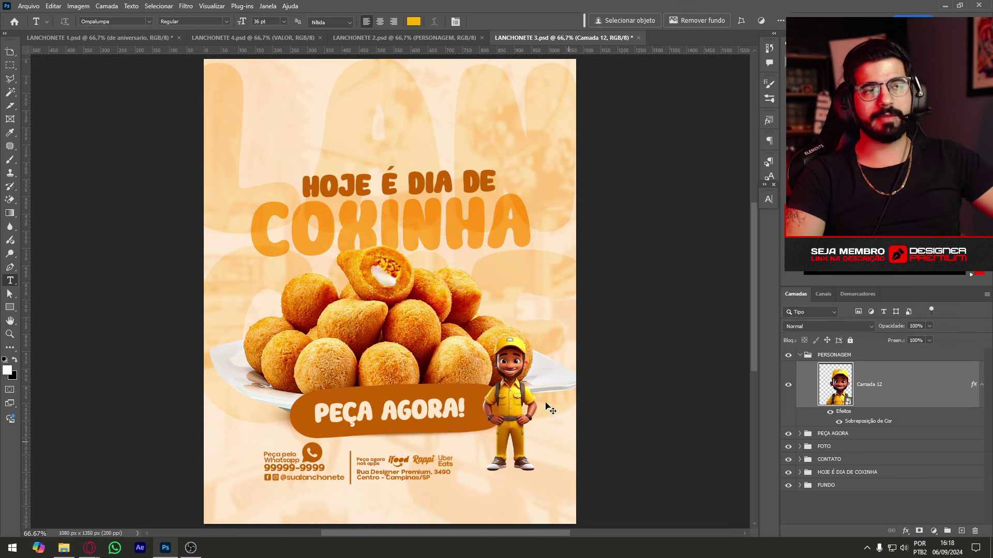
key("ctrl+z")
left_click_drag(479, 352, 569, 369)
Settle the delivery character at about 88% scale at the bottom right.
key("ctrl+t")
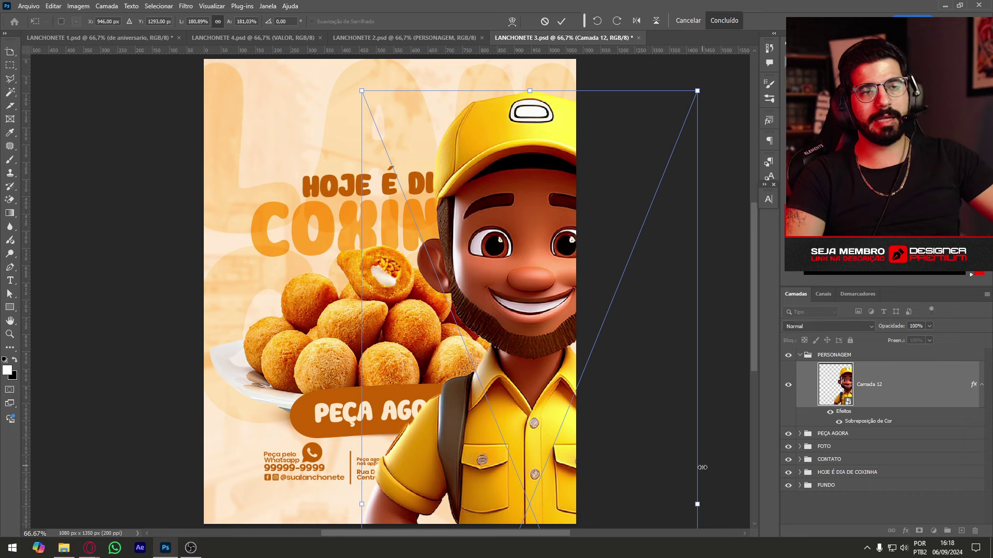
mouse_move(698, 505)
left_mouse_down()
mouse_move(622, 433)
mouse_move(595, 382)
left_mouse_up()
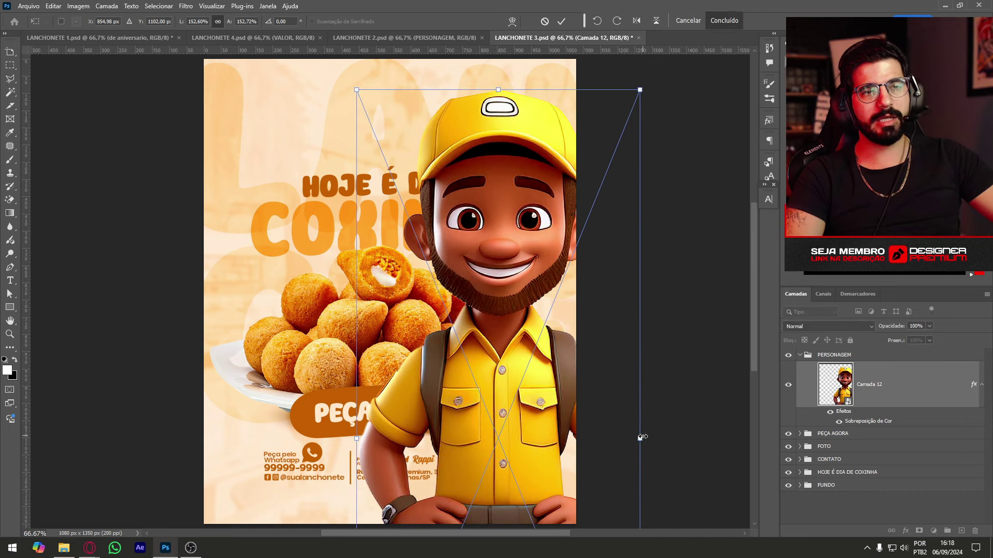
mouse_move(641, 437)
left_mouse_down()
mouse_move(508, 440)
mouse_move(579, 421)
left_mouse_up()
key("Return")
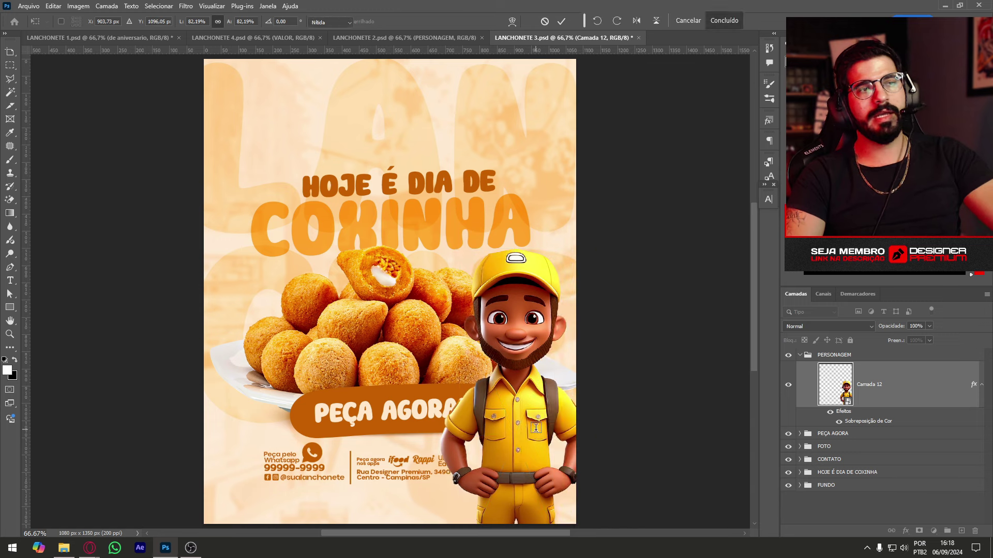
key("t")
key("ctrl+z")
key("ctrl+z")
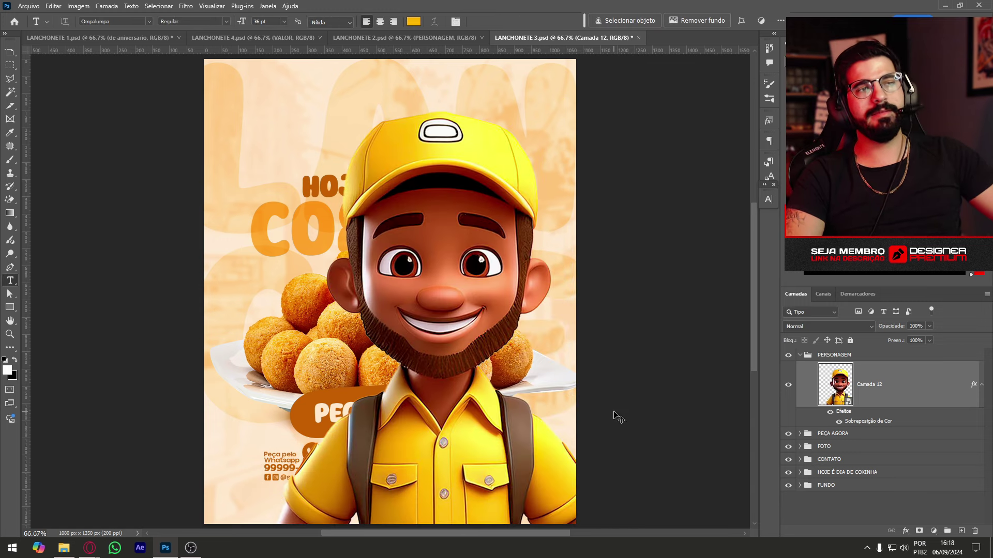
key("ctrl+z")
key("ctrl+shift+z")
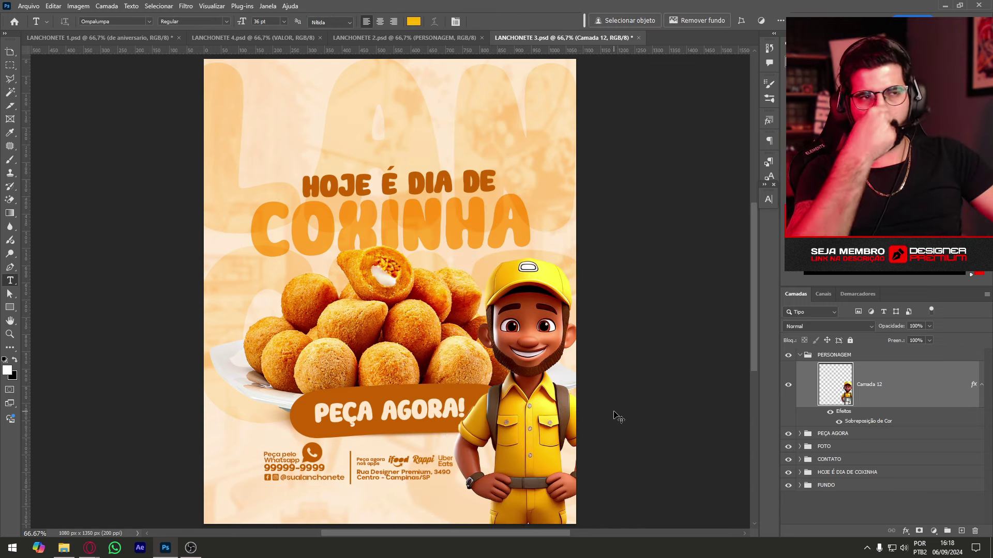
key("ctrl+t")
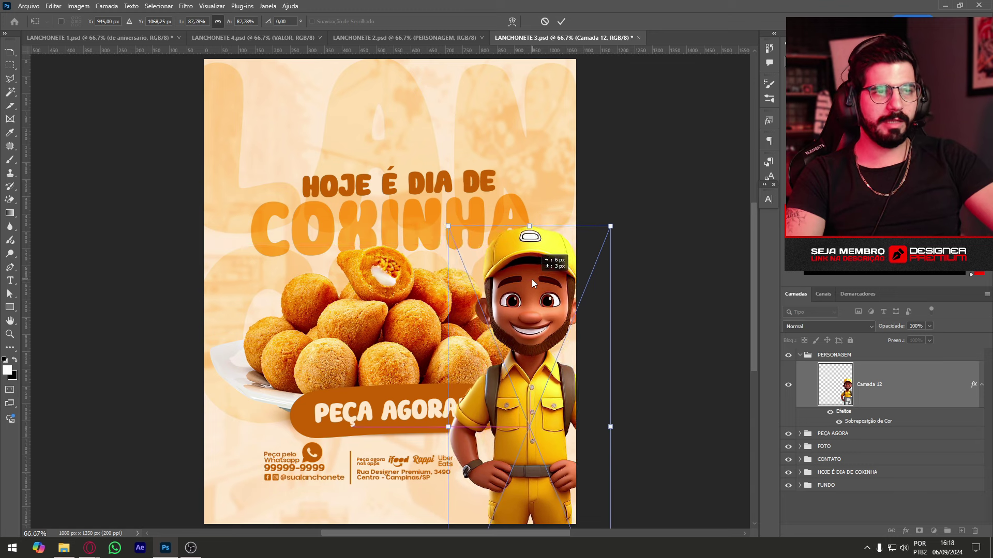
left_click_drag(554, 265, 602, 330)
key("Return")
key("t")
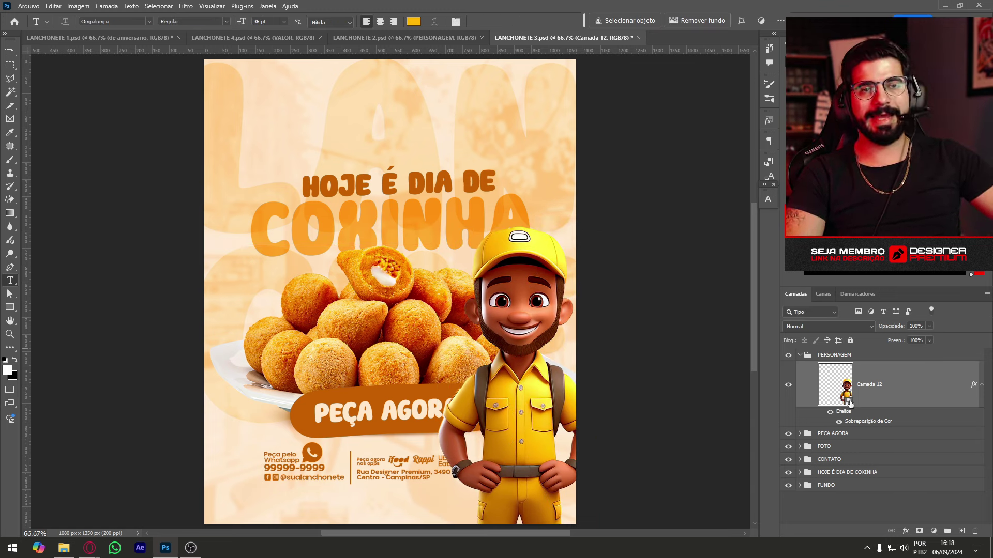
Open the Camada 12 smart object and apply Replace Color at Hue -33 to the yellow uniform.
double_click(850, 403)
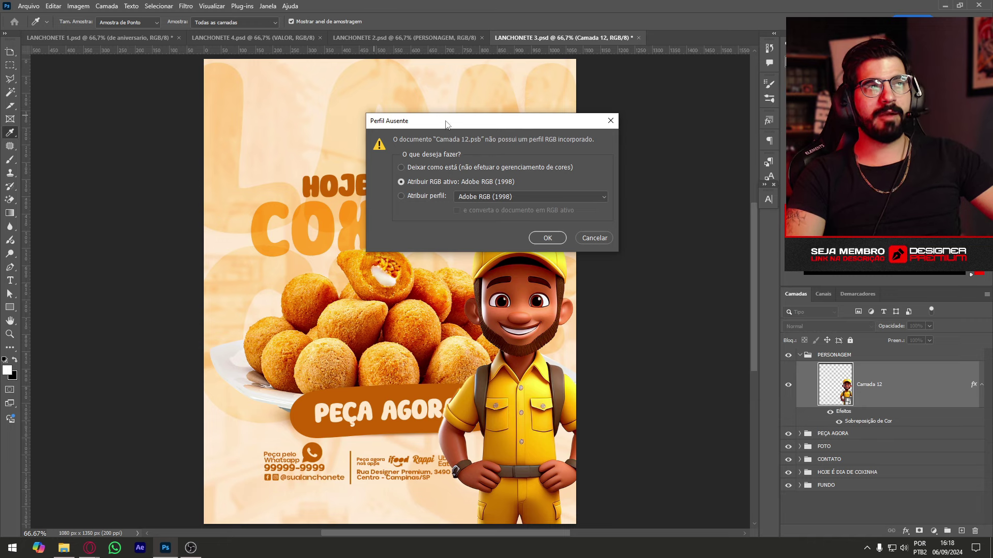
left_click(547, 238)
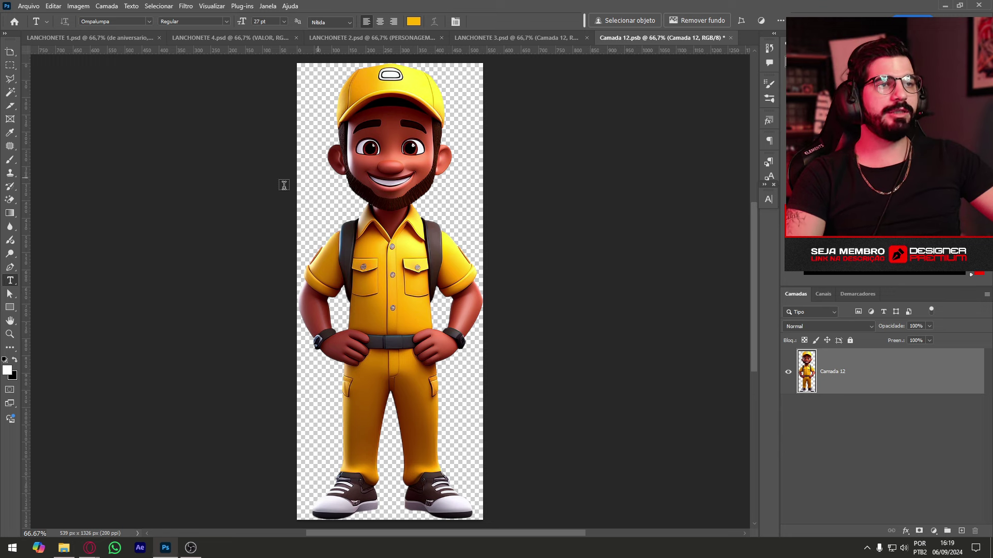
left_click(73, 7)
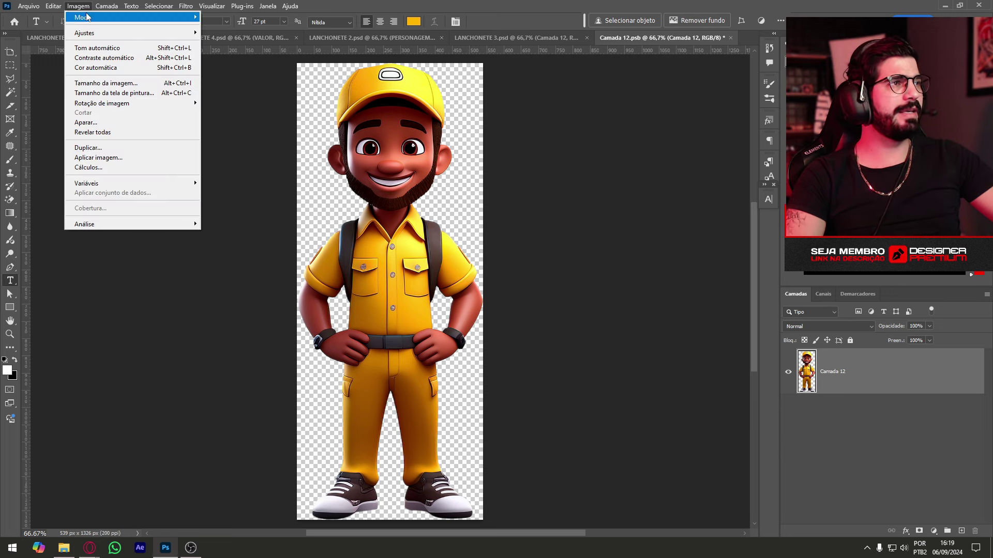
mouse_move(85, 32)
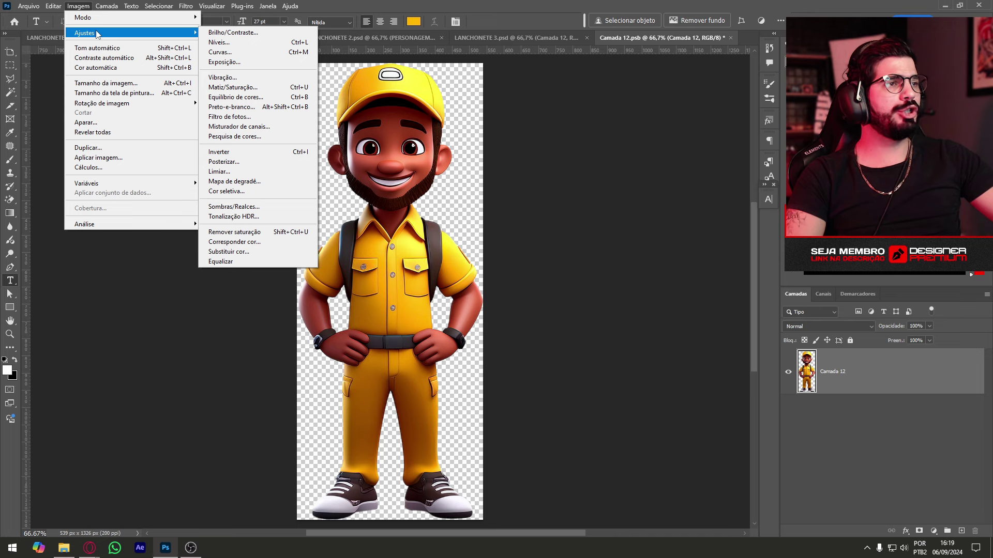
left_click(262, 252)
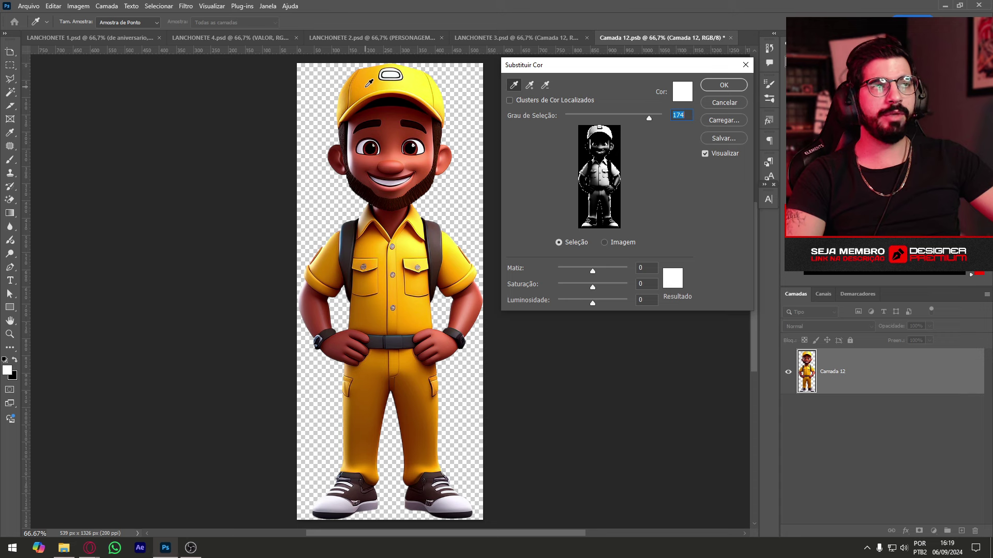
left_click(366, 86)
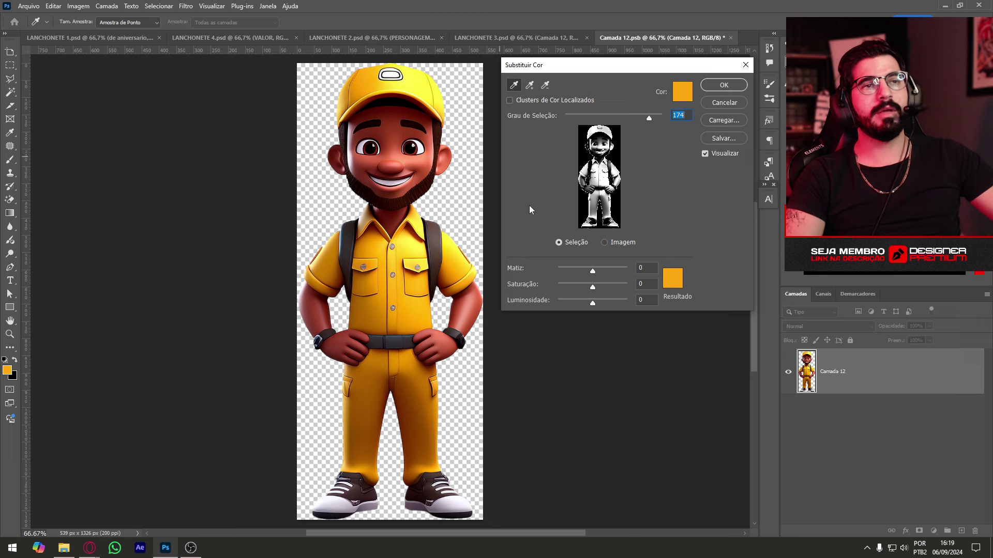
mouse_move(593, 274)
left_mouse_down()
mouse_move(616, 272)
mouse_move(586, 269)
left_mouse_up()
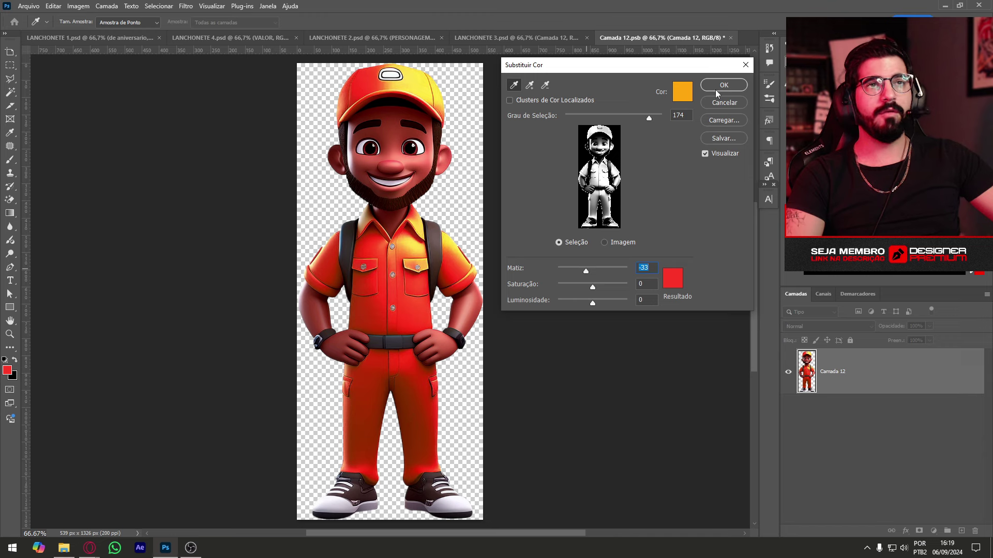
left_click(729, 87)
key("t")
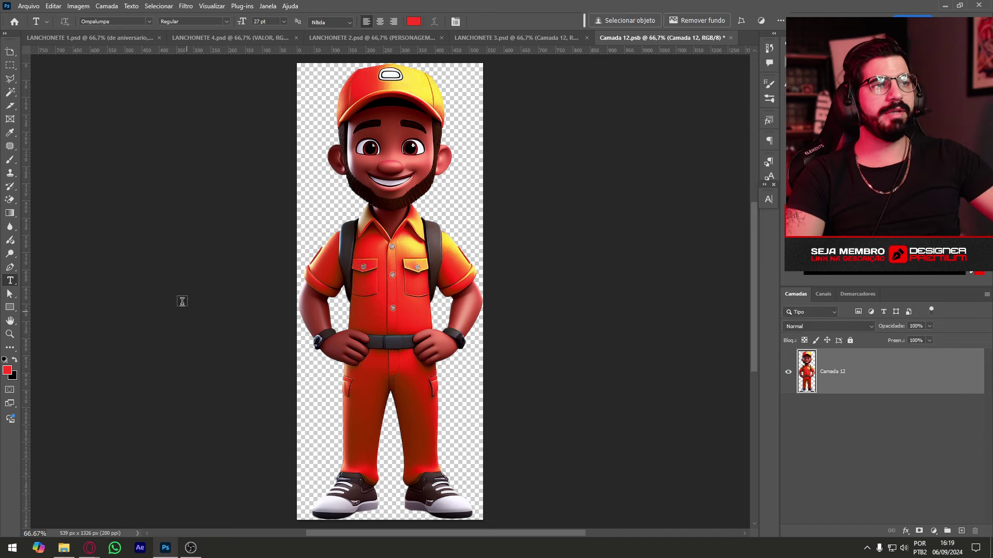
Apply a second Replace Color pass on the sampled yellow cap with Hue -25.
left_click(82, 8)
mouse_move(85, 33)
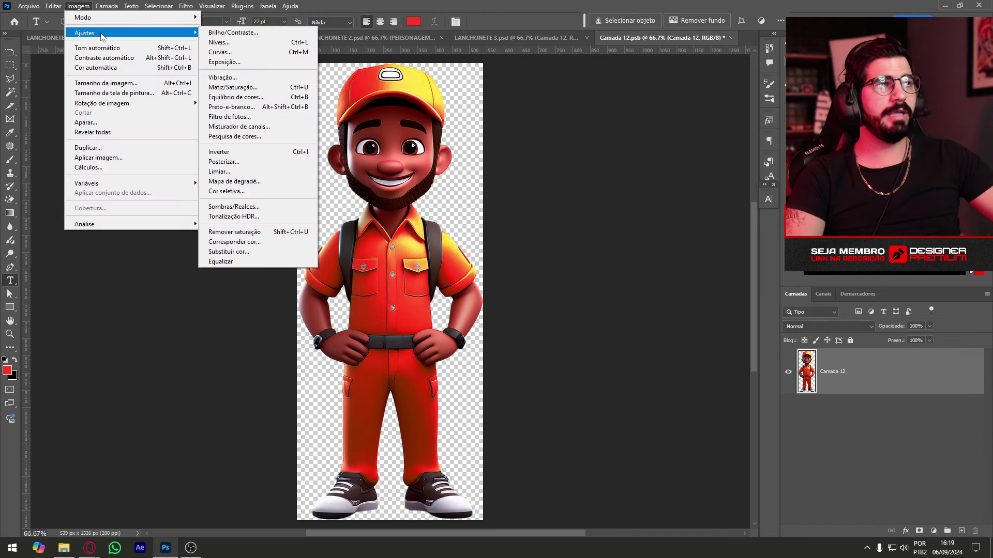
left_click(255, 253)
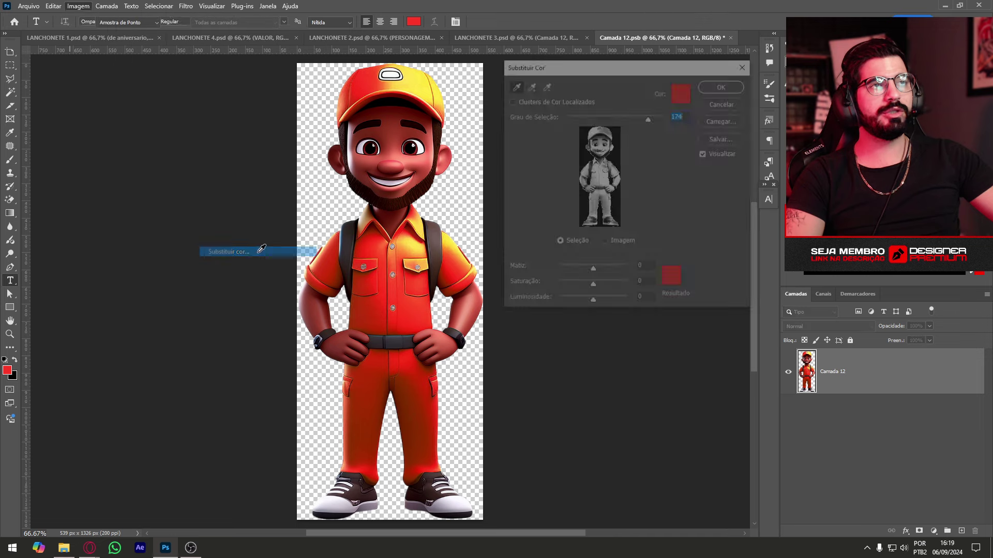
left_click(421, 90)
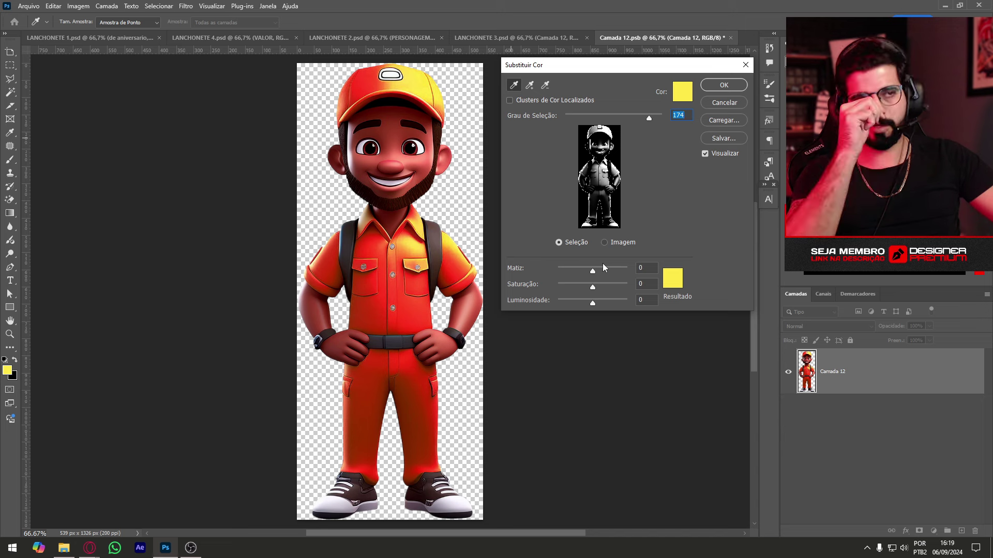
left_click_drag(593, 273, 588, 272)
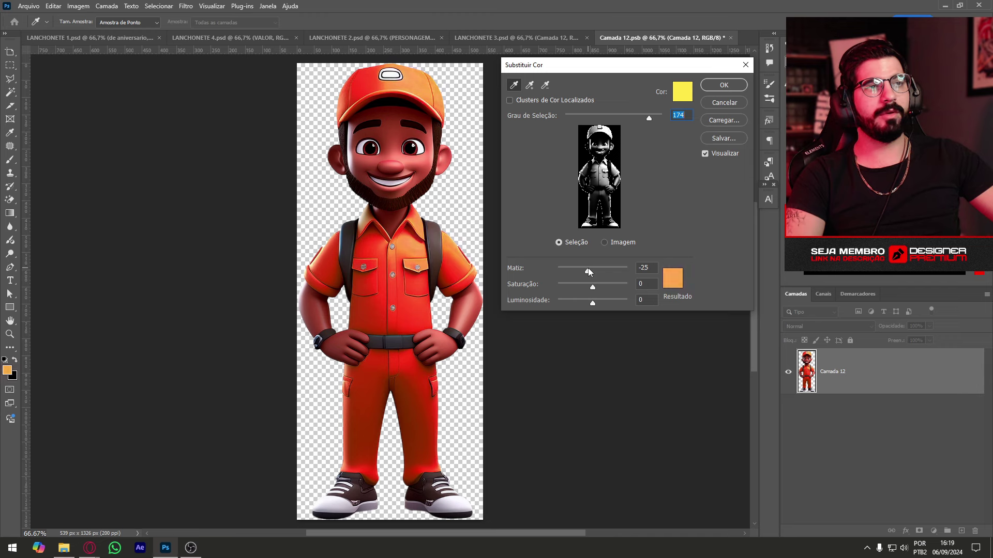
left_click(588, 271)
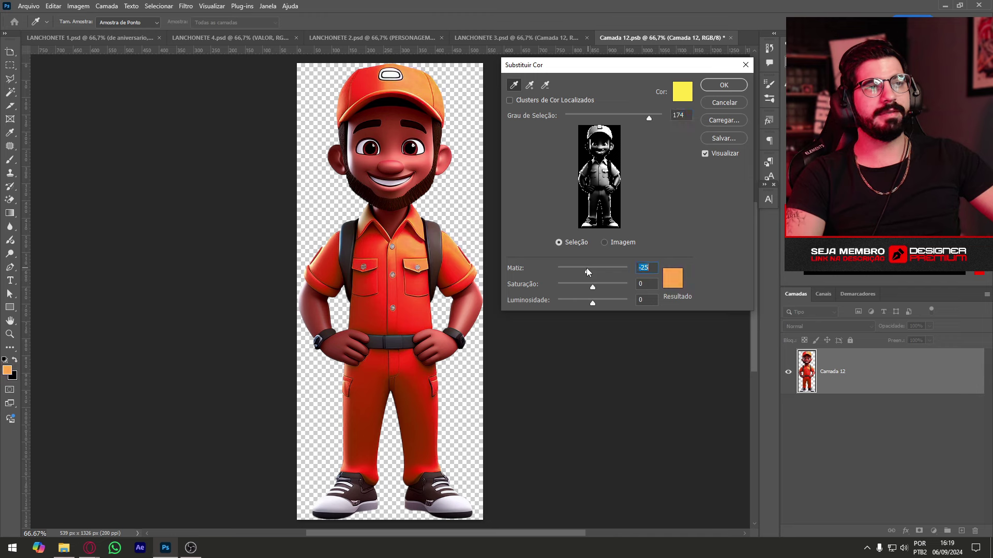
left_click(737, 90)
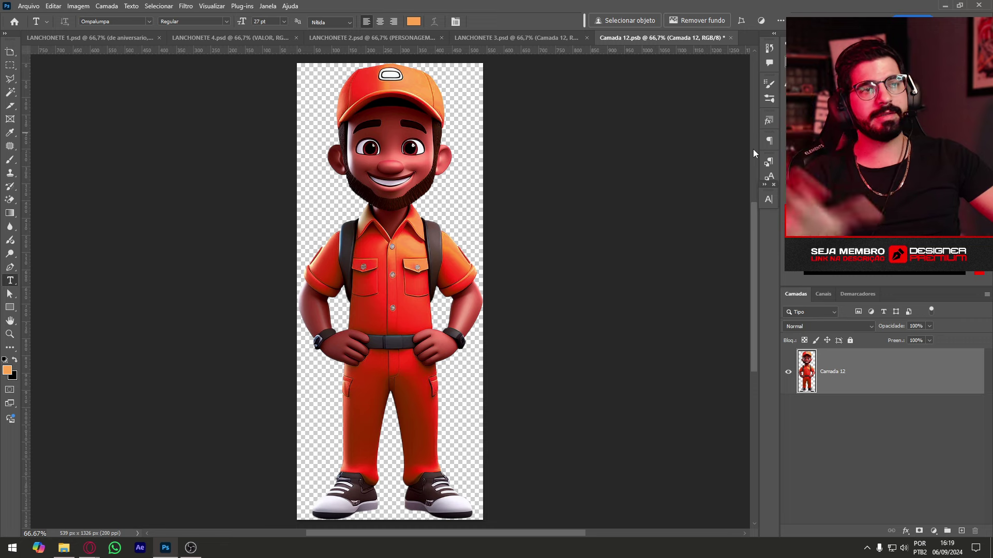
Save Camada 12.psb on closing, then check Image > Adjustments on LANCHONETE 3 and dismiss it.
left_click(730, 37)
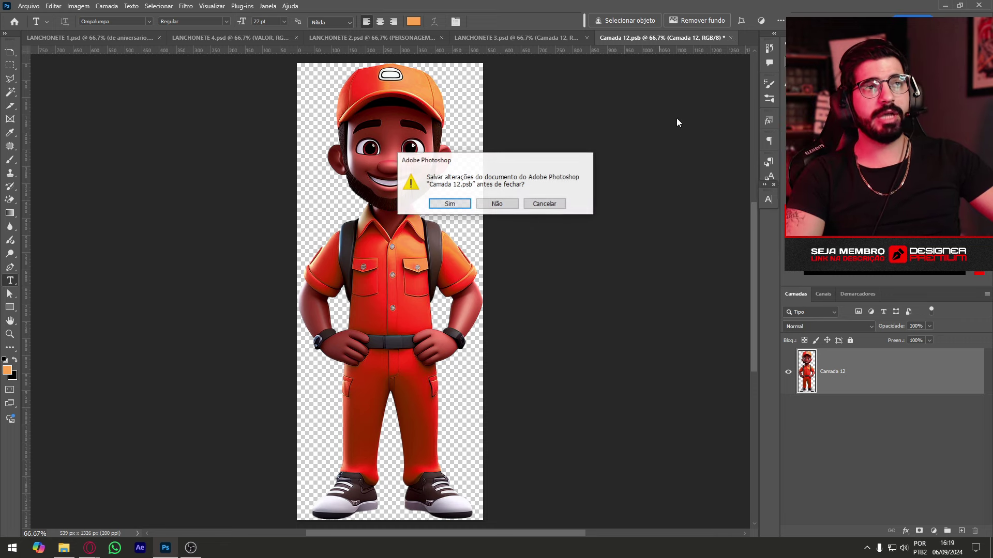
left_click(450, 204)
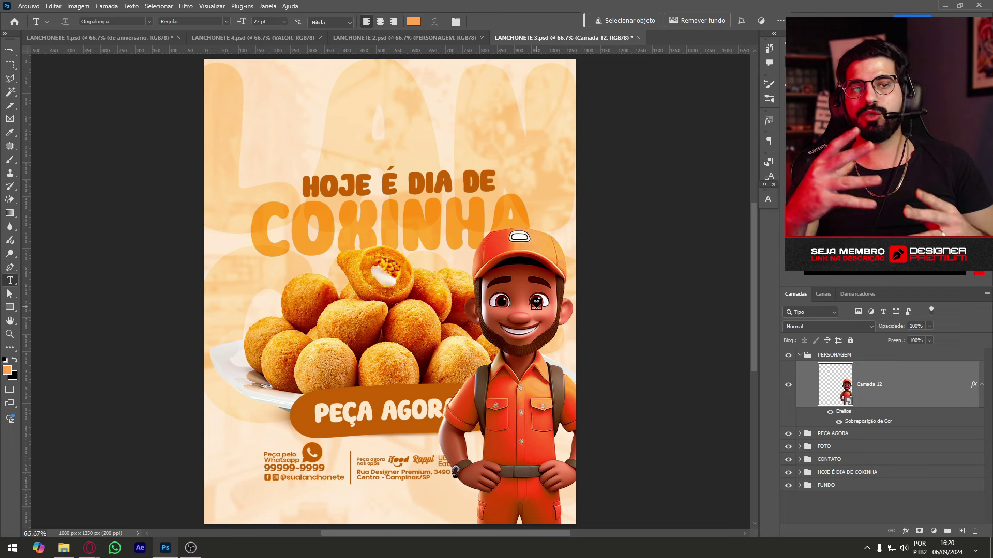
left_click(78, 6)
mouse_move(130, 32)
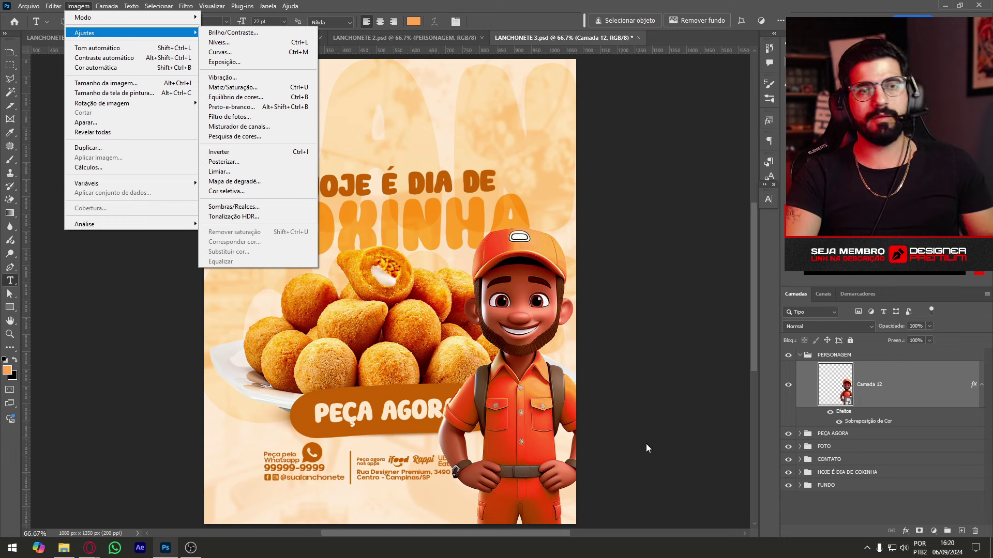
left_click(855, 403)
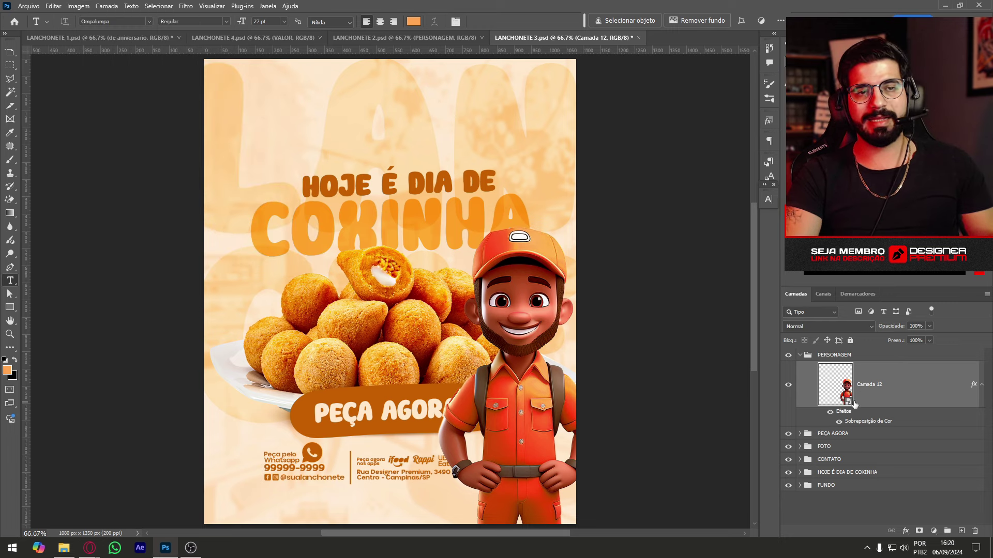
Reopen Camada 12 and use Replace Color on the sampled uniform, Hue -1, to make it red.
double_click(848, 404)
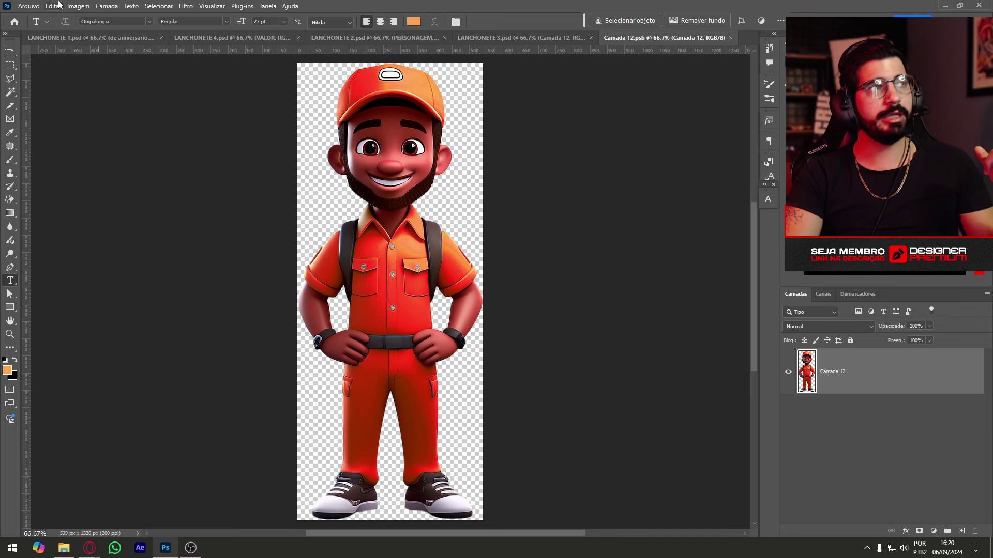
left_click(78, 5)
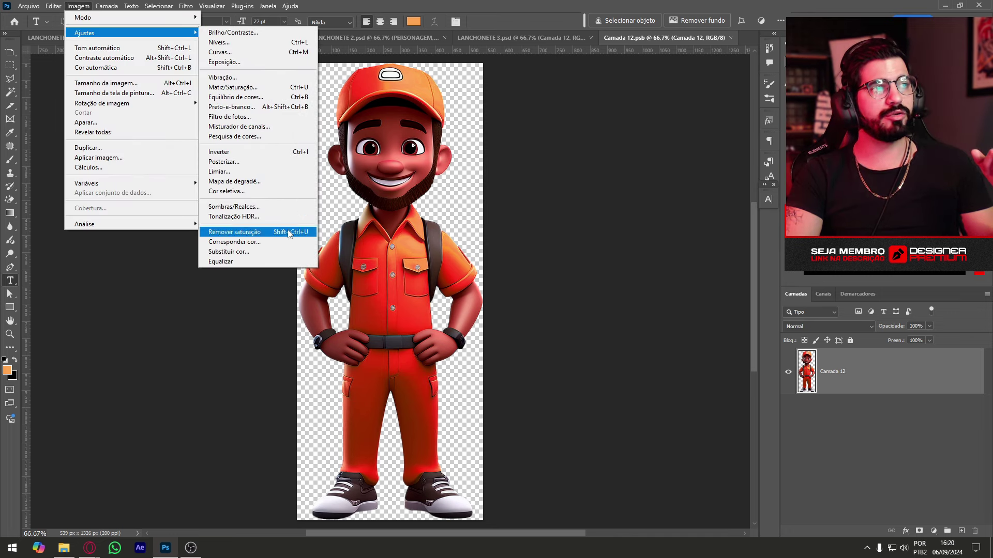
left_click(288, 251)
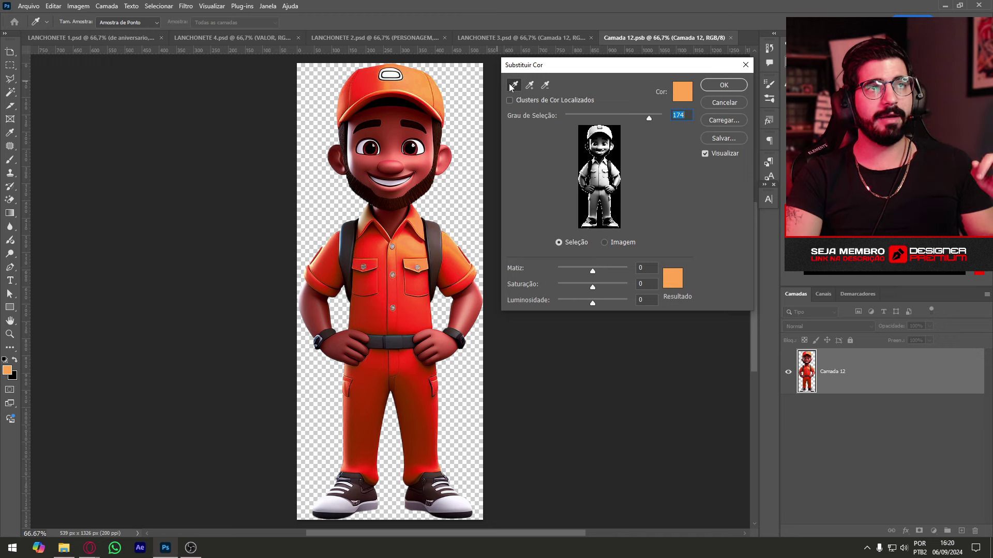
left_click(424, 114)
left_click_drag(592, 270, 595, 271)
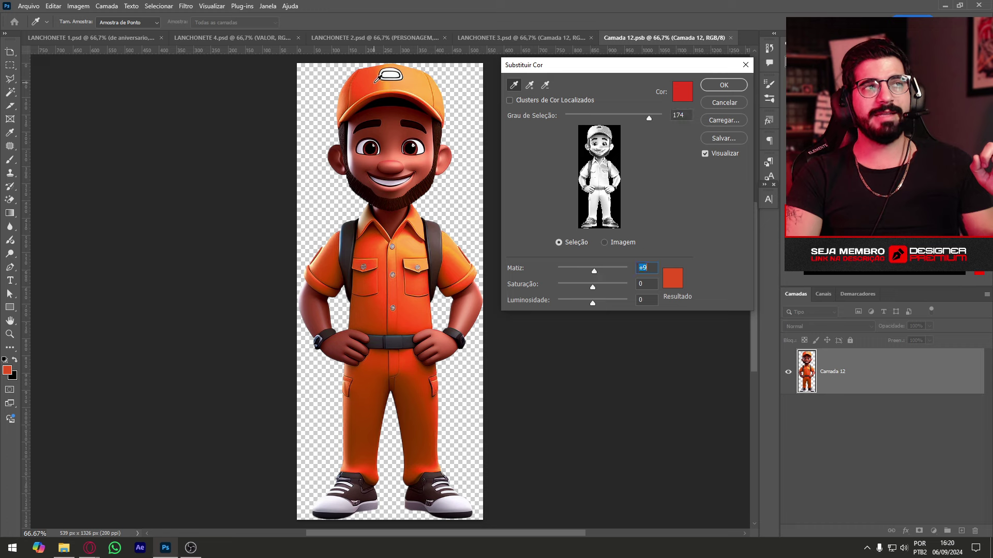
left_click(378, 76)
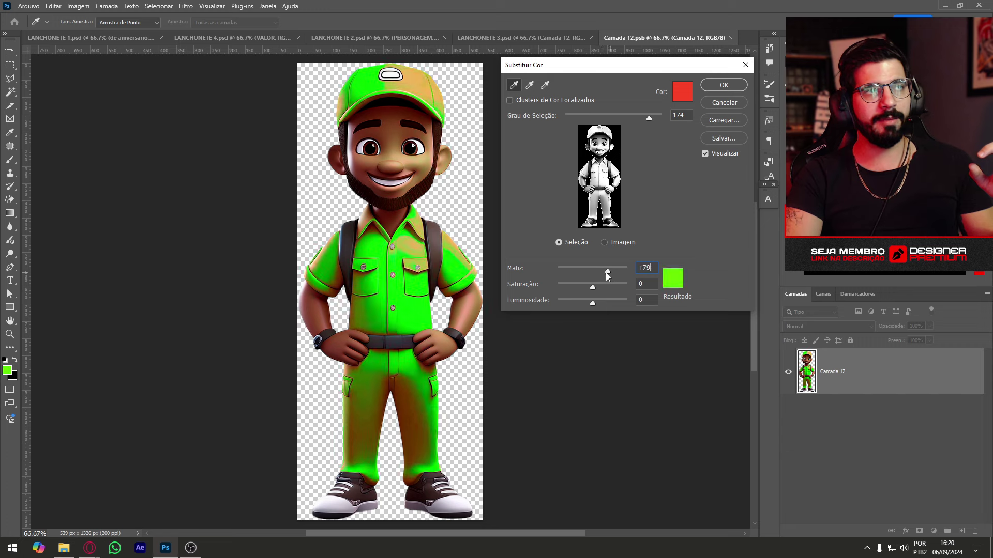
left_click_drag(607, 271, 592, 277)
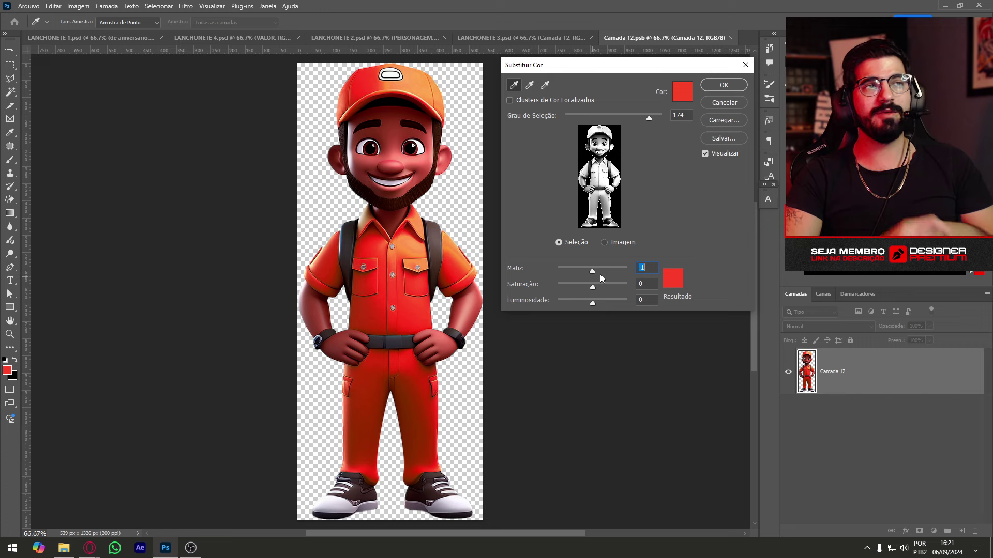
key("Return")
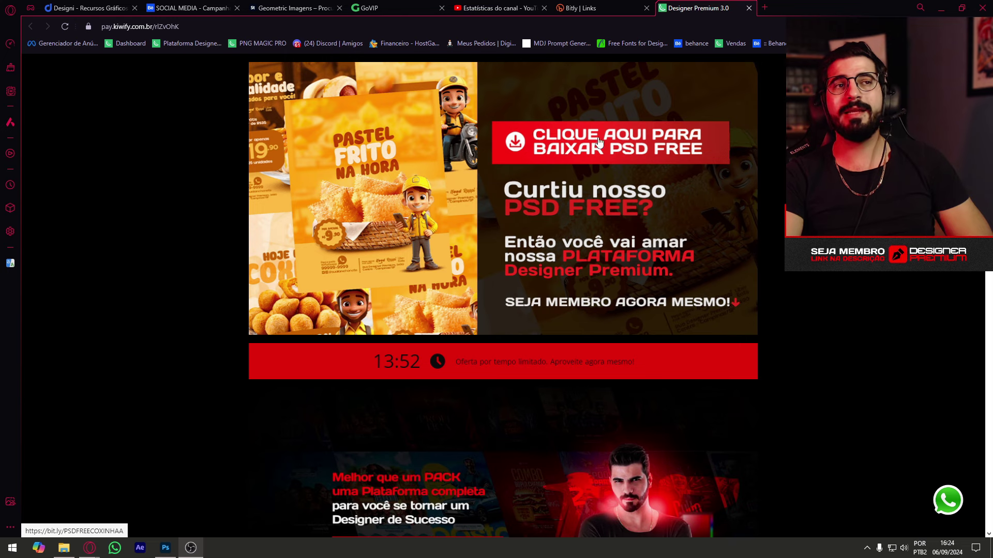
Follow the 'Clique aqui para baixar PSD free' link to the LANCHONETE zip in Google Drive.
left_click(642, 150)
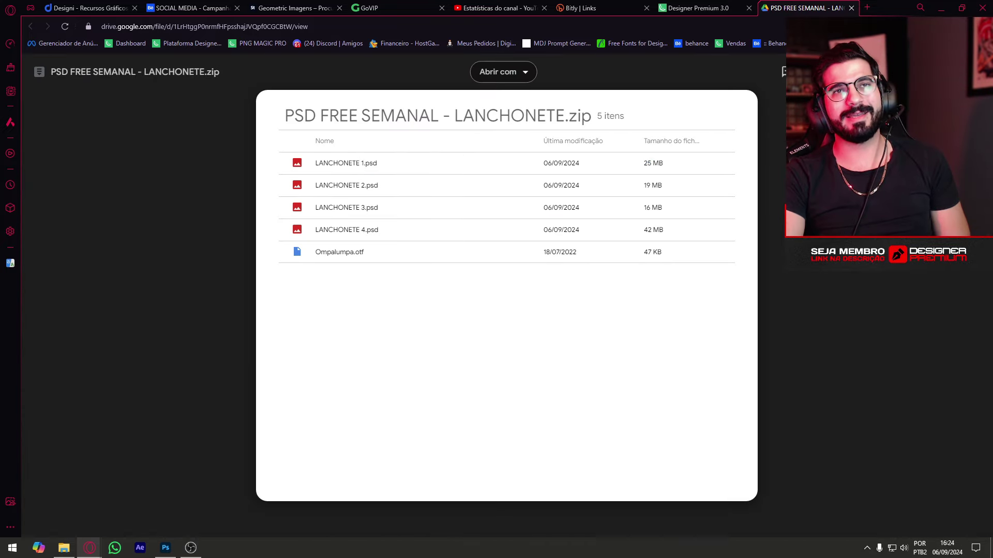
Download and save PSD FREE SEMANAL - LANCHONETE.zip, then return to the Designer Premium tab.
left_click(377, 180)
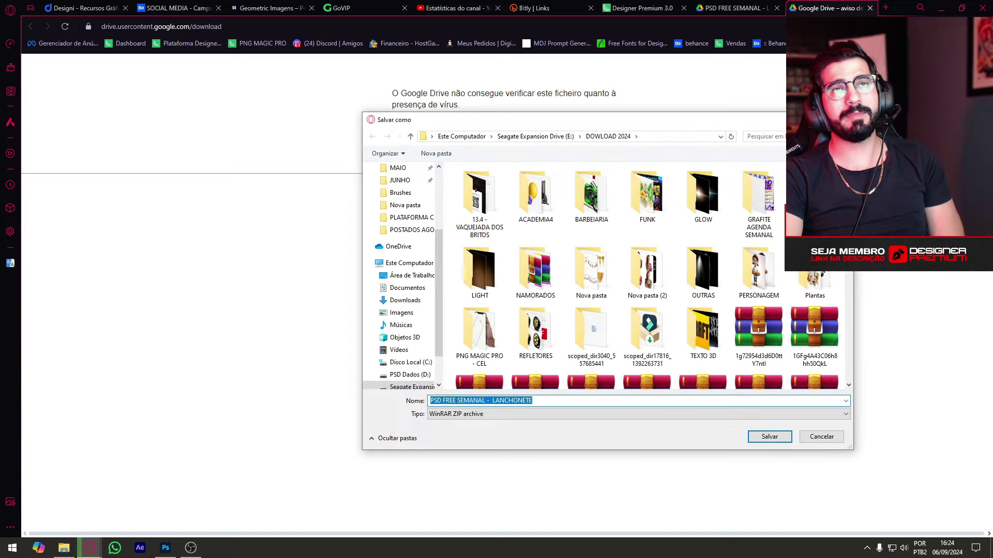
key("Return")
left_click(641, 8)
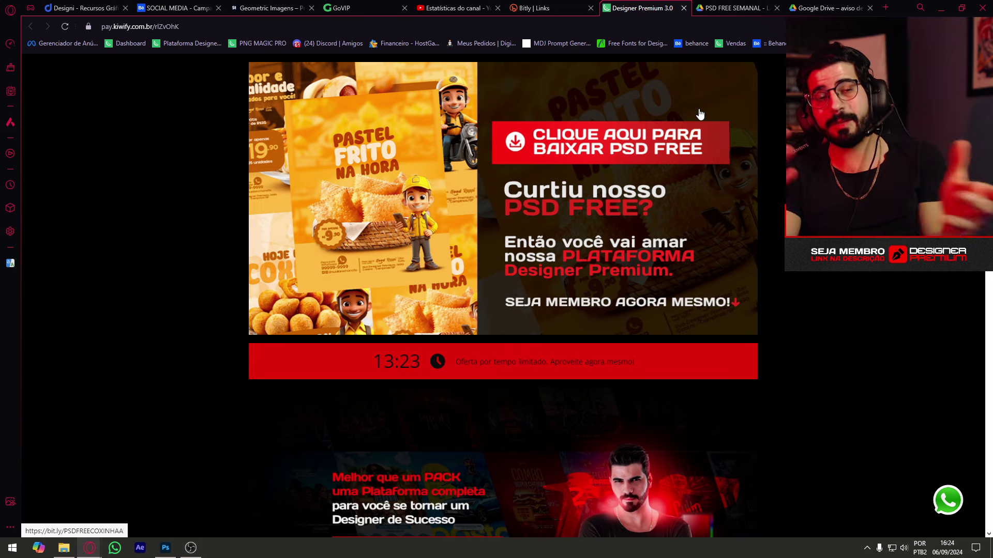
scroll(727, 259, "down", 4)
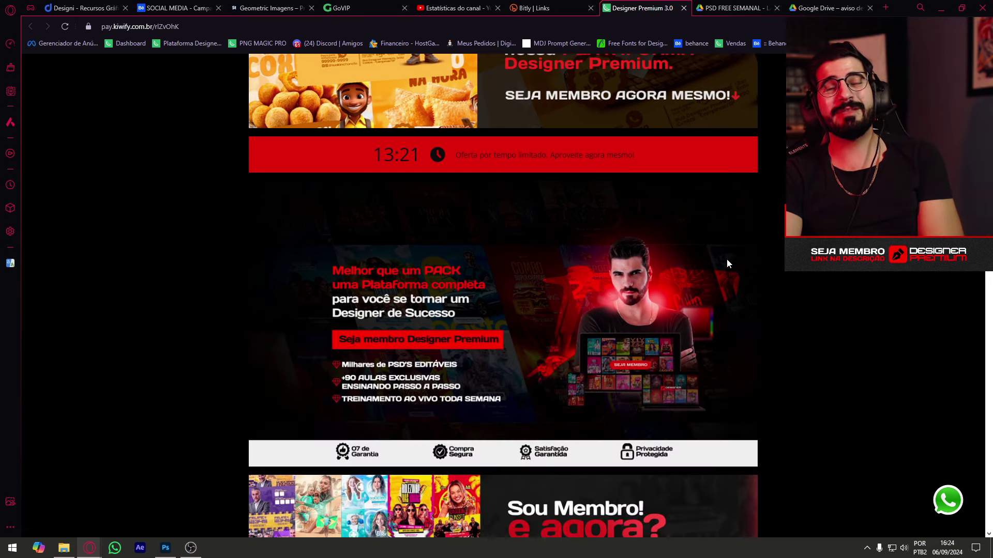
scroll(728, 259, "down", 5)
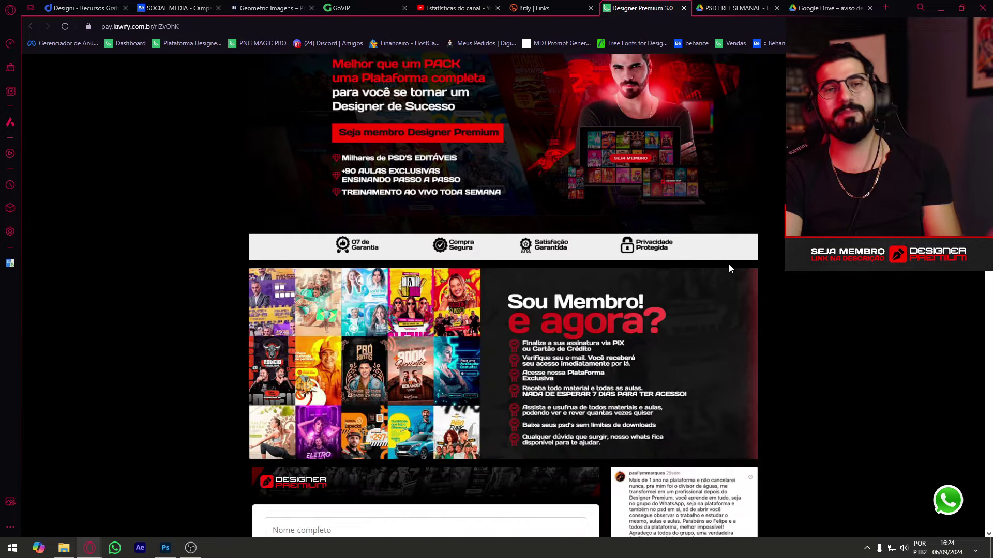
scroll(728, 264, "up", 3)
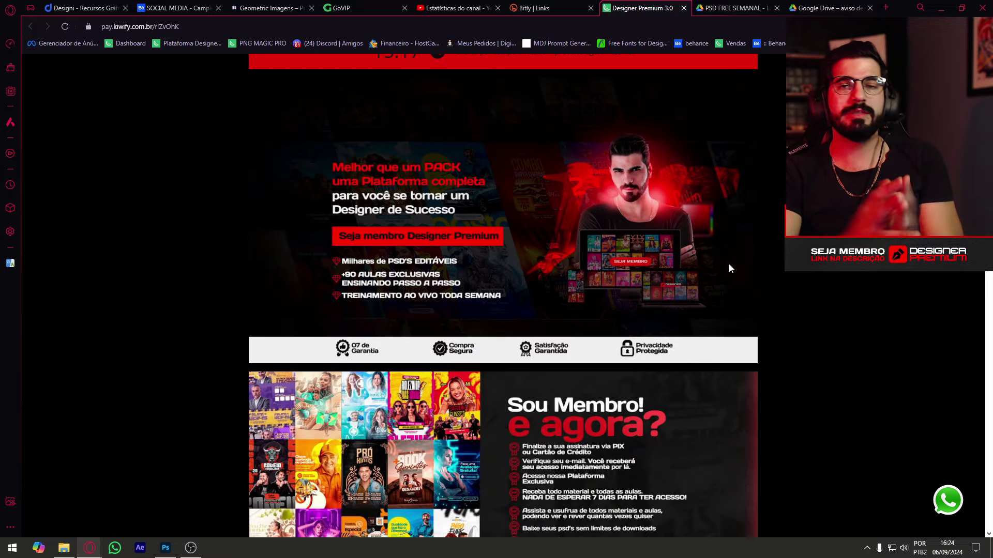